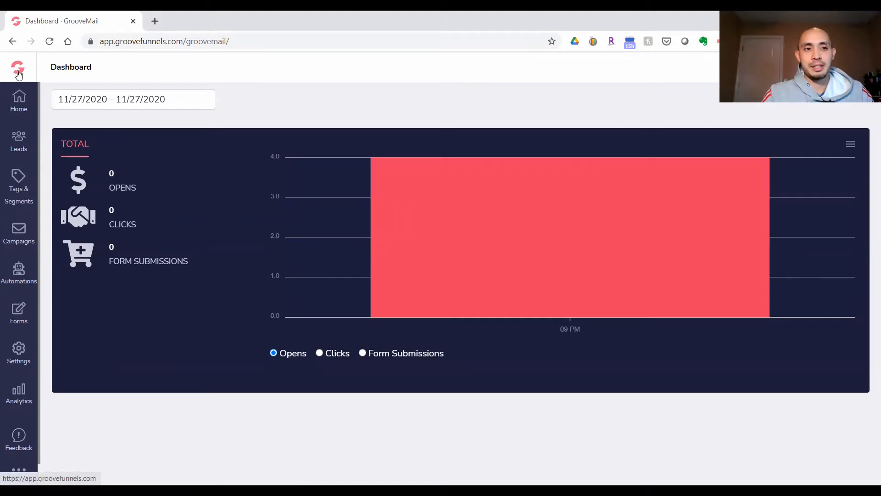
# - Go to the GrooveFunnels overview and open GrooveMail from its list of apps
pyautogui.click(18, 74)
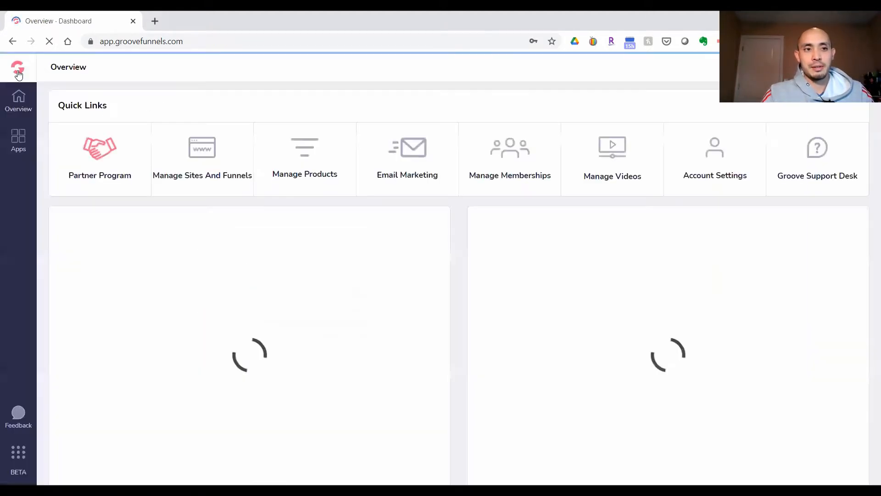
pyautogui.click(22, 142)
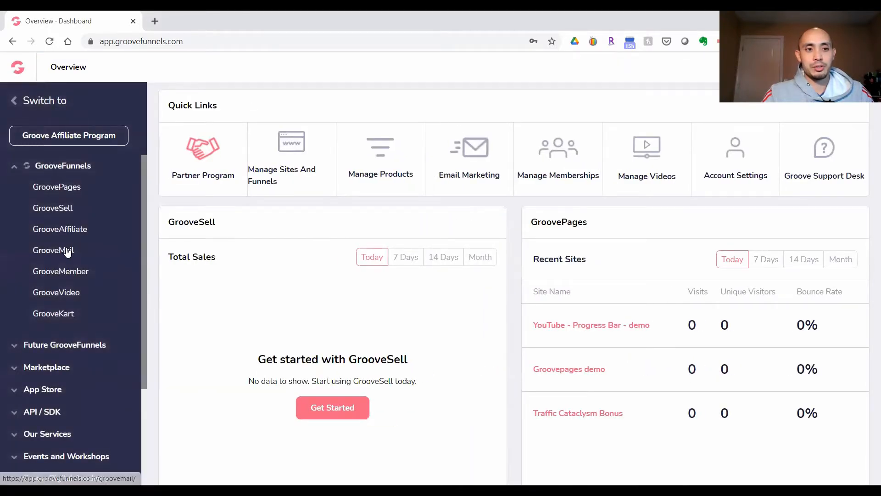
pyautogui.click(67, 252)
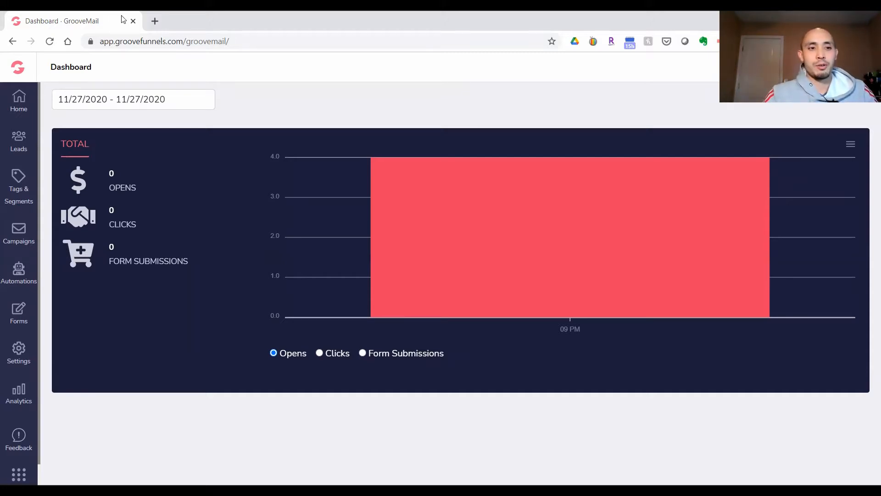
# - Create a new leads list named "GrooveMail demo" with the description "GrooveMail demo"
pyautogui.click(21, 142)
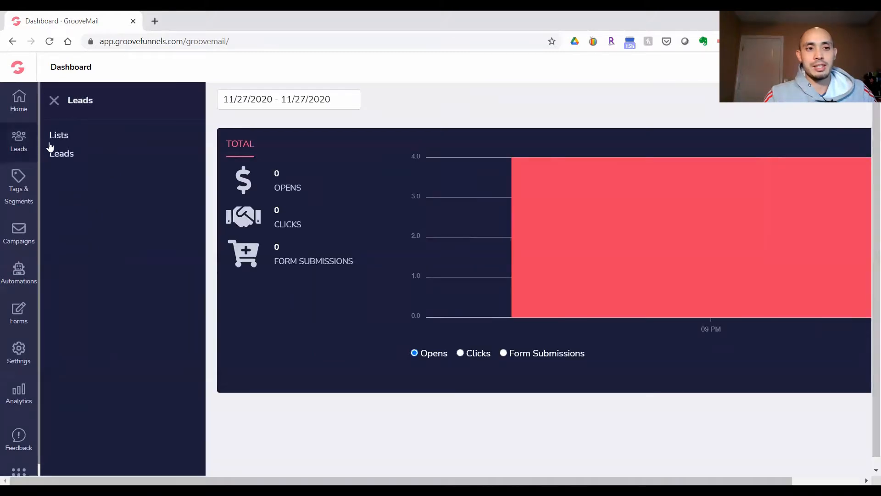
pyautogui.click(63, 138)
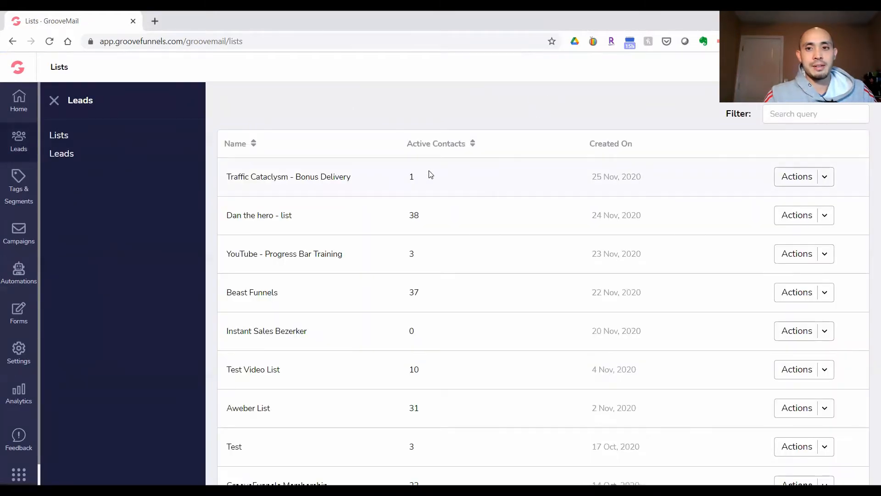
pyautogui.click(826, 67)
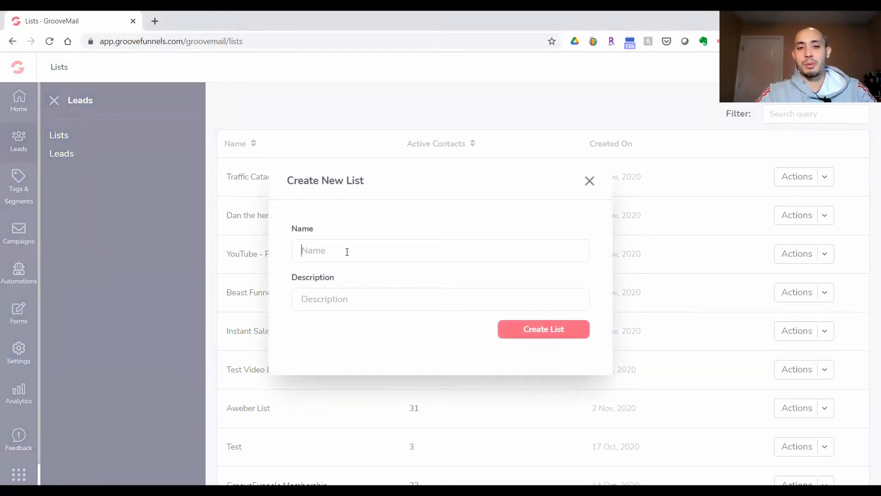
pyautogui.write('GrooveMa')
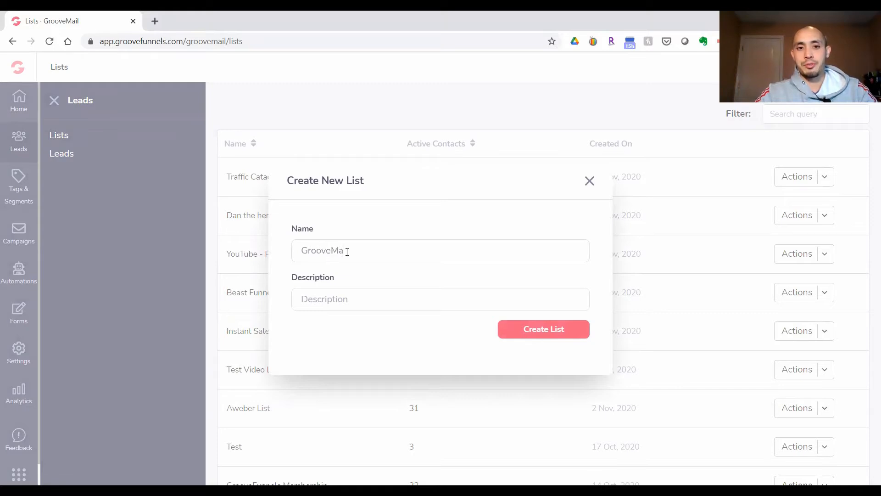
pyautogui.write('il demo')
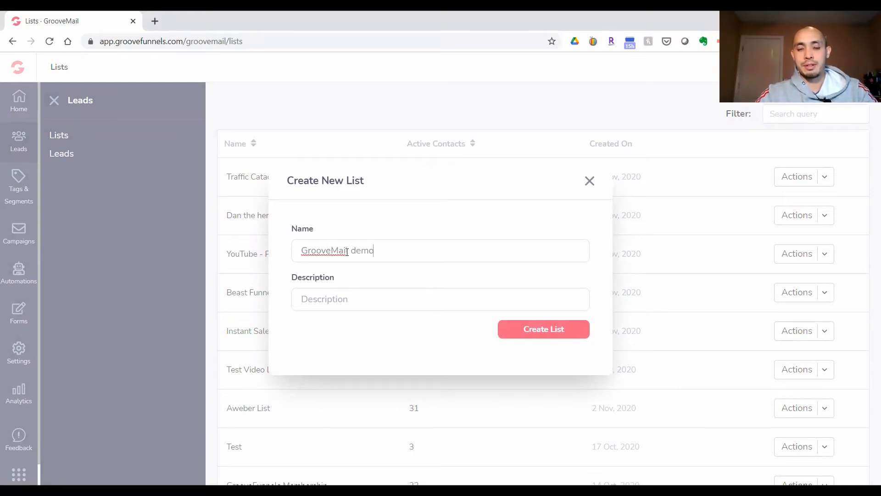
pyautogui.moveTo(485, 260); pyautogui.dragTo(258, 263)
pyautogui.hotkey('ctrl', 'c')
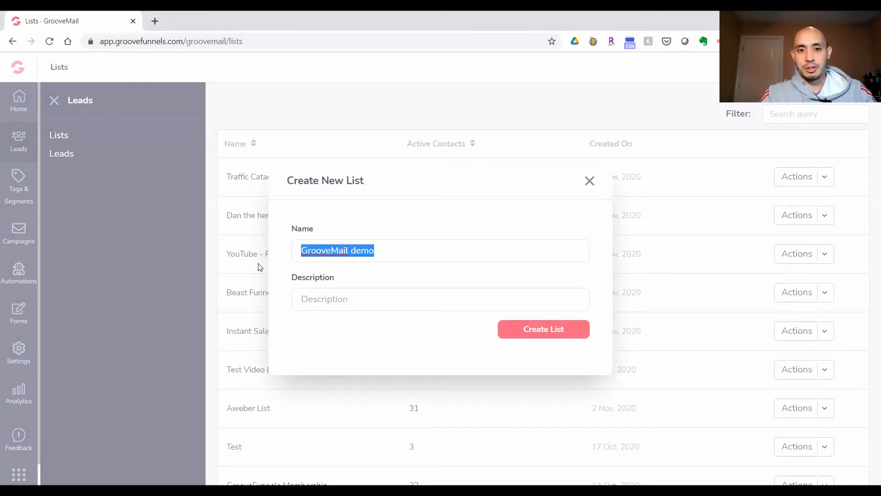
pyautogui.click(366, 293)
pyautogui.hotkey('ctrl', 'v')
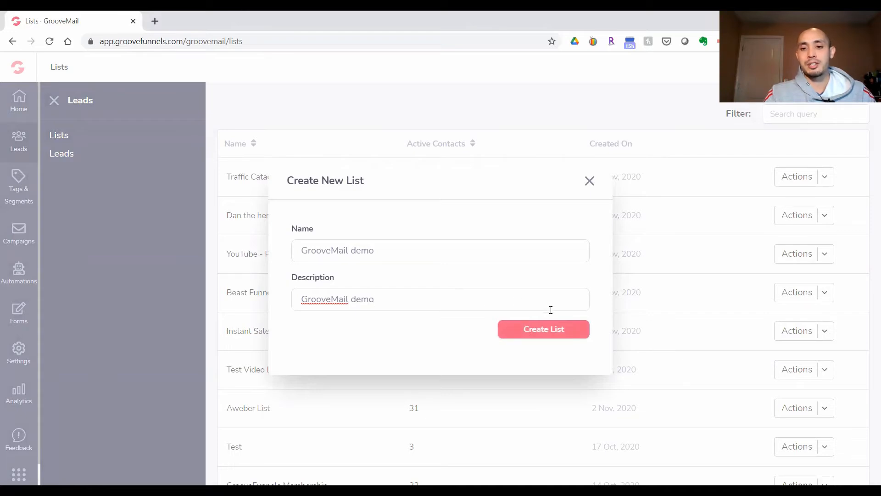
pyautogui.click(549, 331)
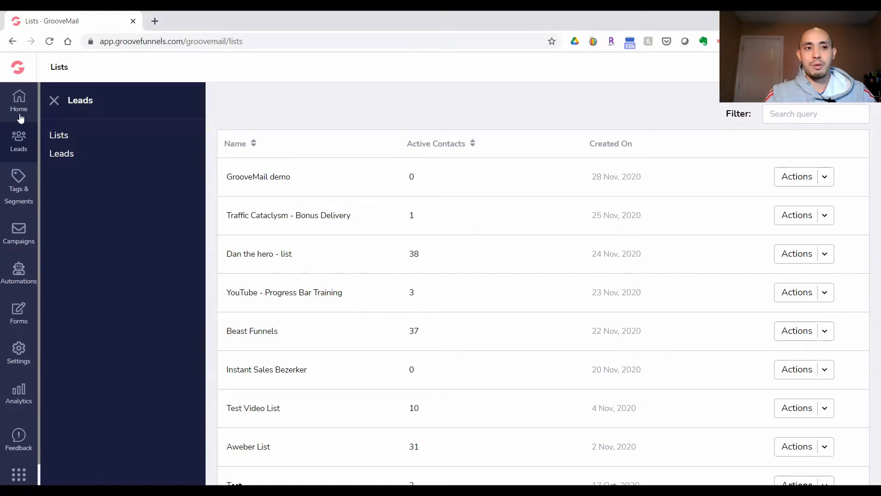
# - Create a new form named "GrooveMail demo form" and place its Firstname field above the Email field
pyautogui.click(20, 310)
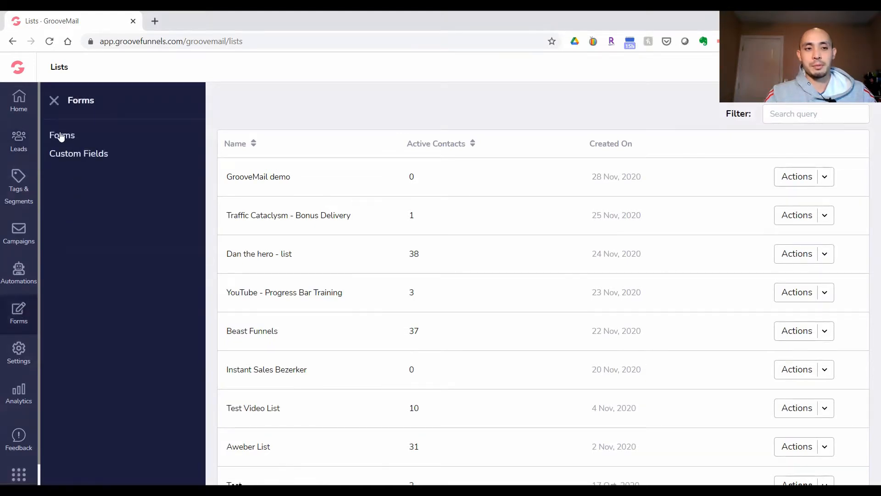
pyautogui.click(62, 135)
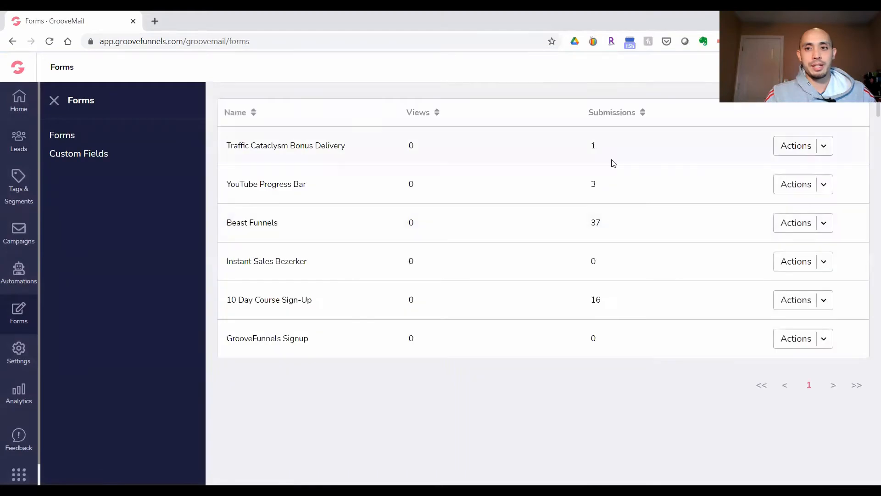
pyautogui.click(830, 67)
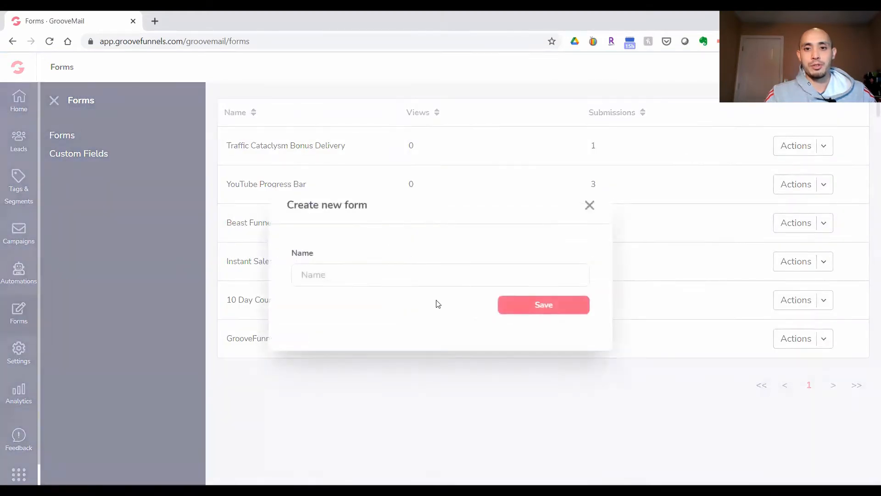
pyautogui.click(408, 278)
pyautogui.write('GrooveMail demo')
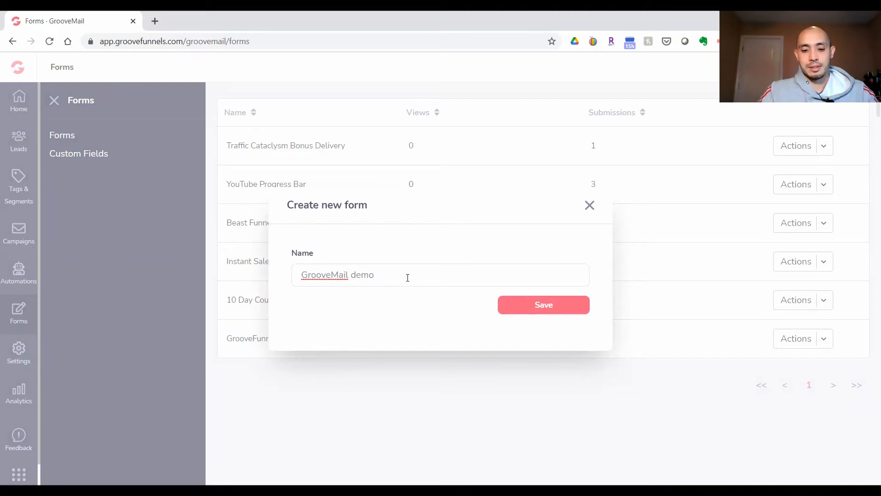
pyautogui.write(' form')
pyautogui.click(549, 311)
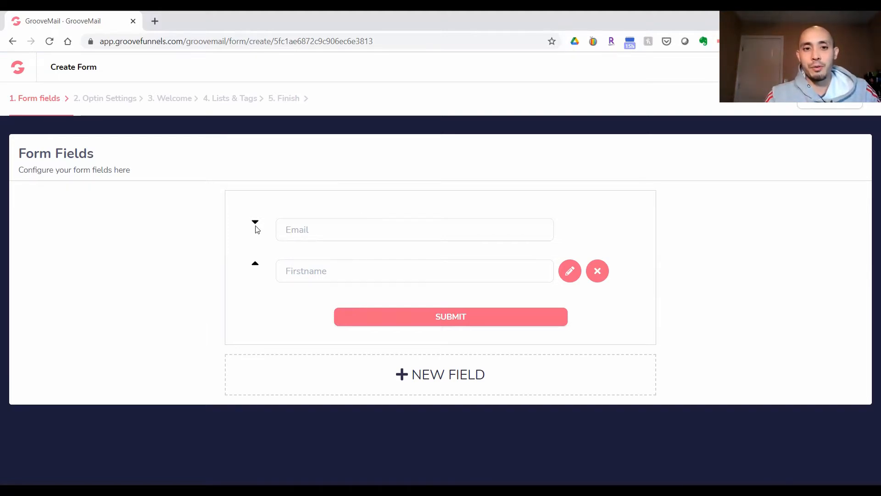
pyautogui.click(255, 265)
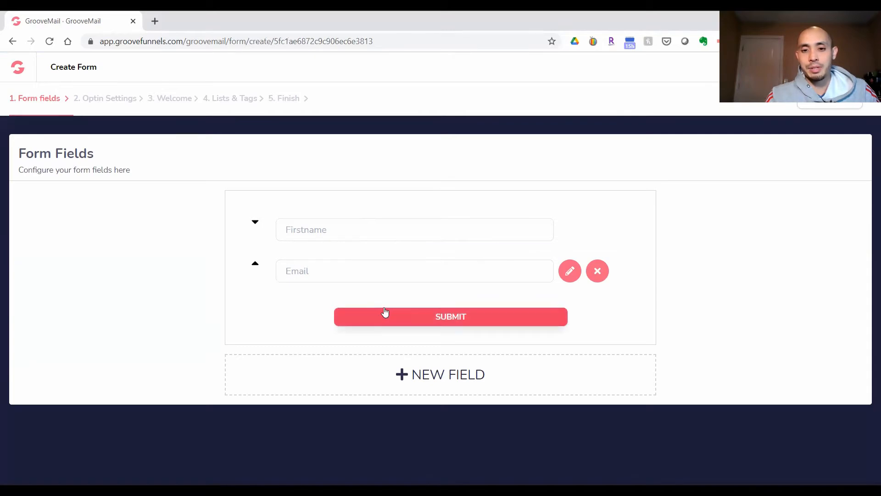
pyautogui.click(441, 375)
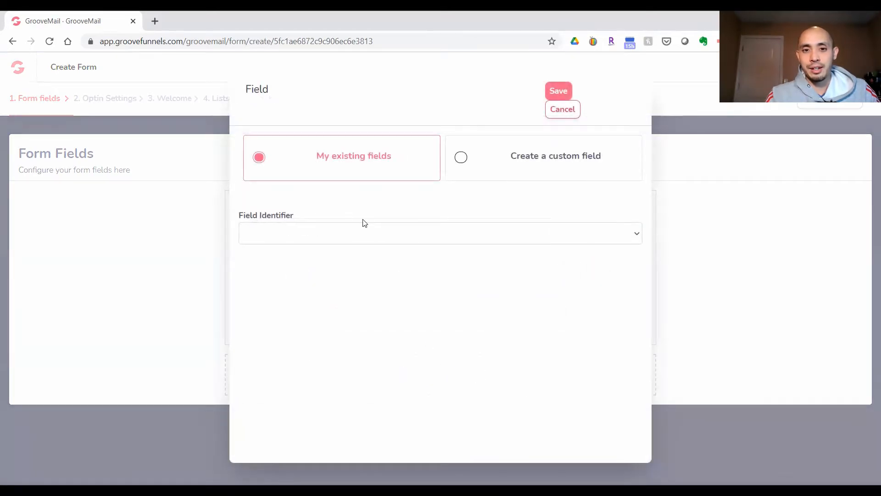
pyautogui.click(510, 165)
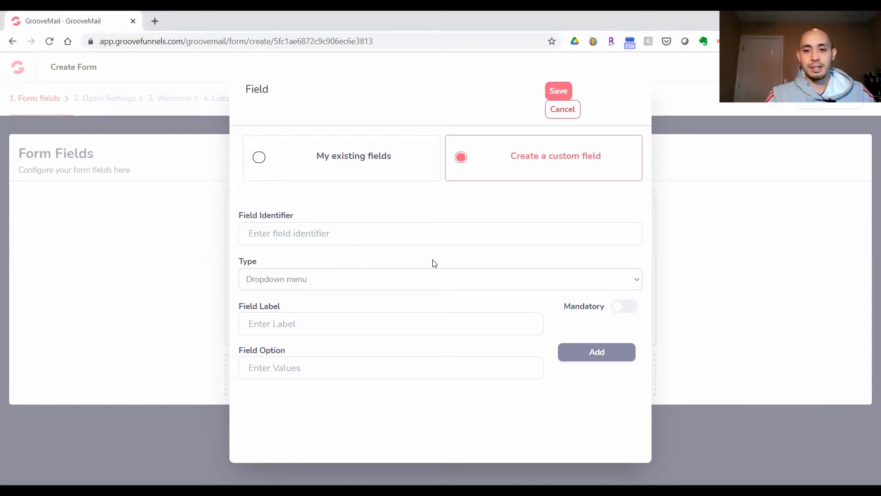
pyautogui.click(561, 110)
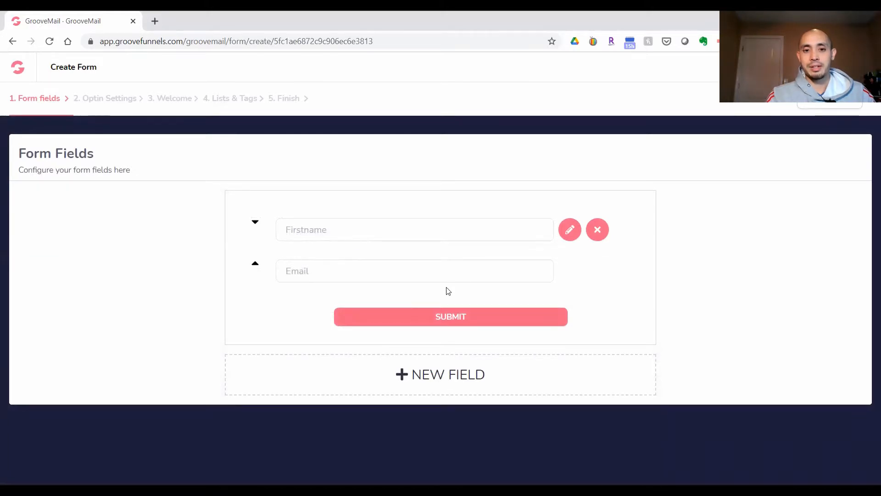
# - Proceed through the opt-in and welcome settings, keeping single opt-in, the default success page URL and no welcome email
pyautogui.click(822, 110)
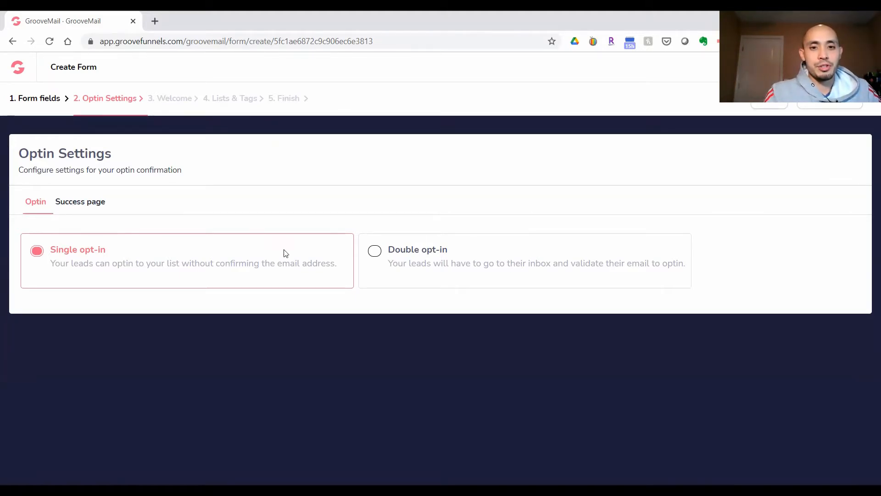
pyautogui.click(87, 205)
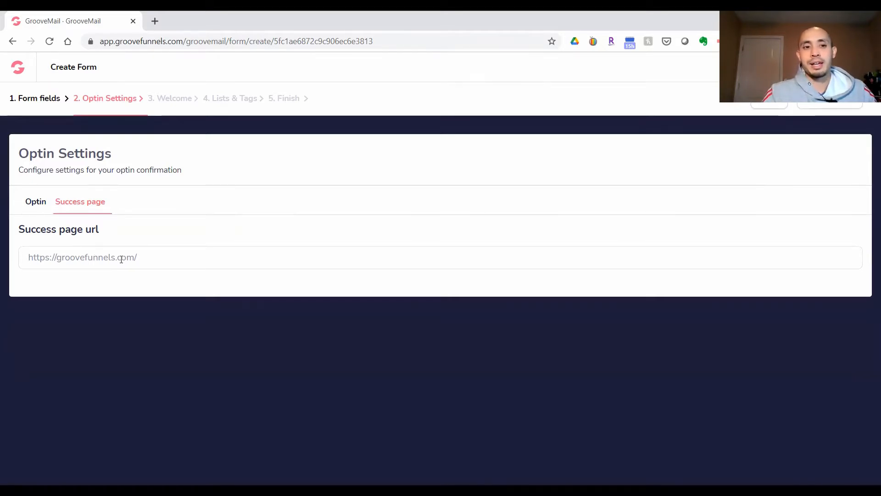
pyautogui.moveTo(150, 261); pyautogui.dragTo(1, 262)
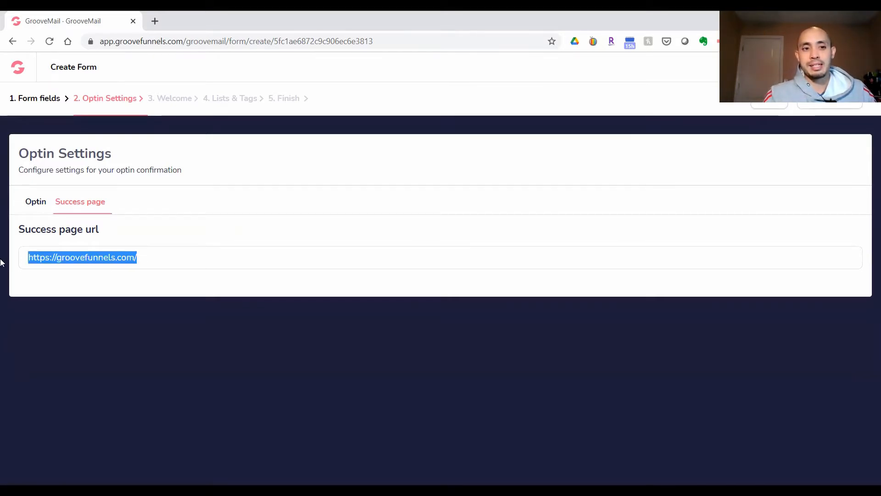
pyautogui.click(43, 208)
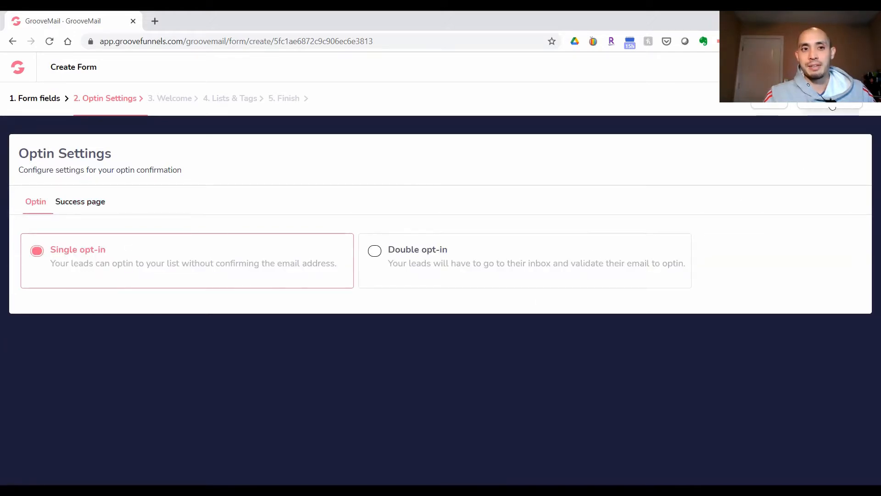
pyautogui.click(832, 107)
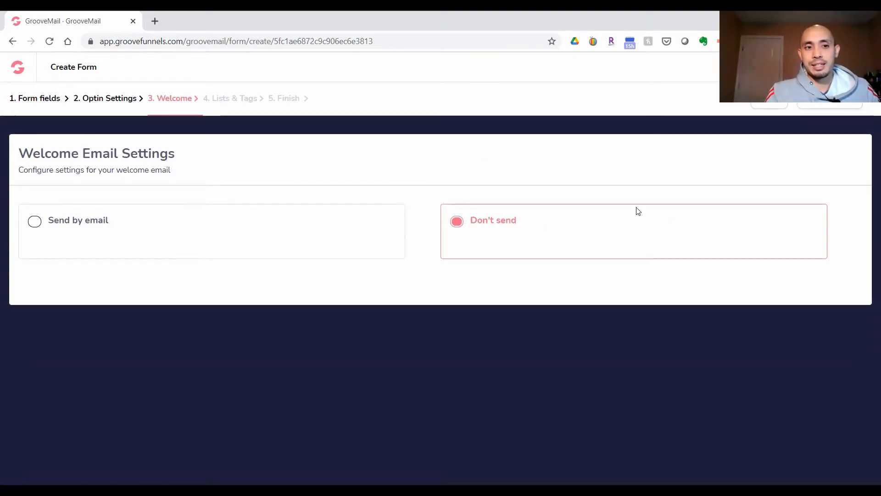
pyautogui.click(830, 108)
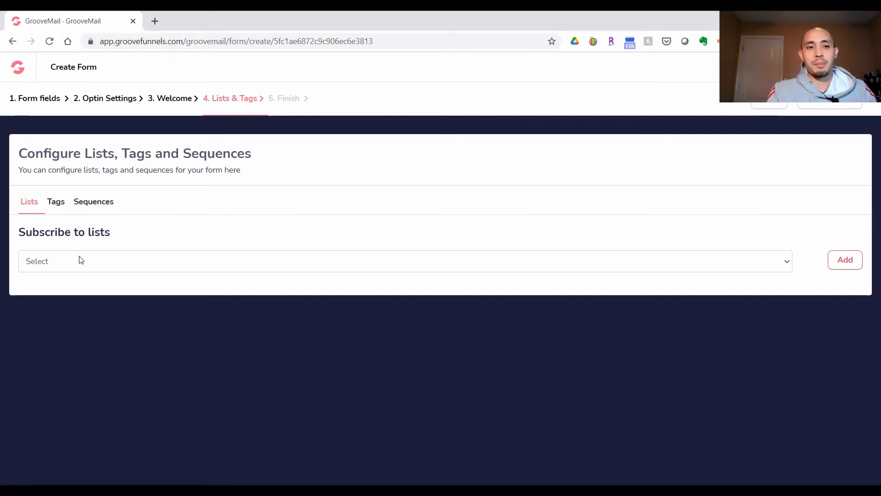
# - Add the GrooveMail demo list as the list the form subscribes leads to
pyautogui.click(133, 262)
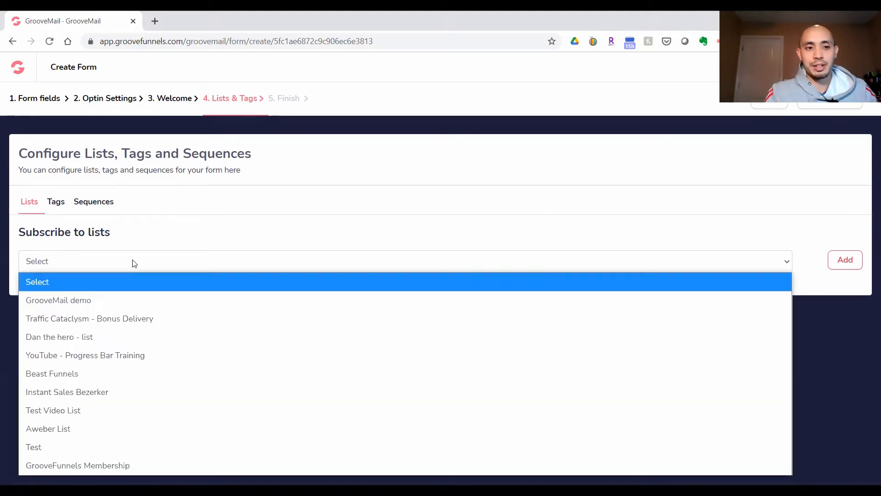
pyautogui.click(121, 300)
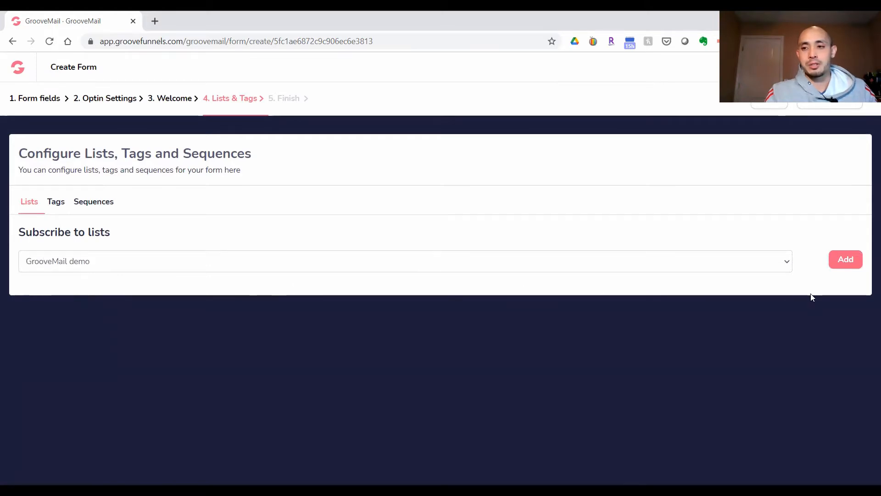
pyautogui.click(843, 268)
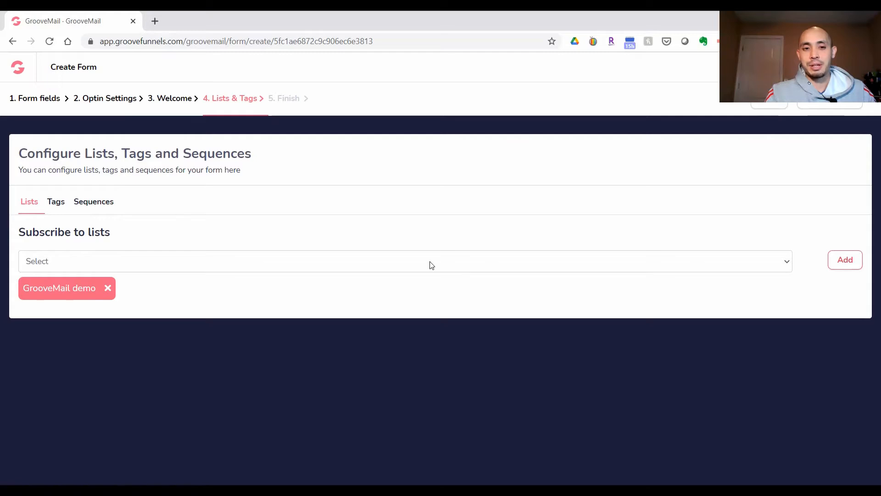
# - Review the tag and sequence options, leave both unassigned, and continue to the form's finish stage
pyautogui.click(58, 209)
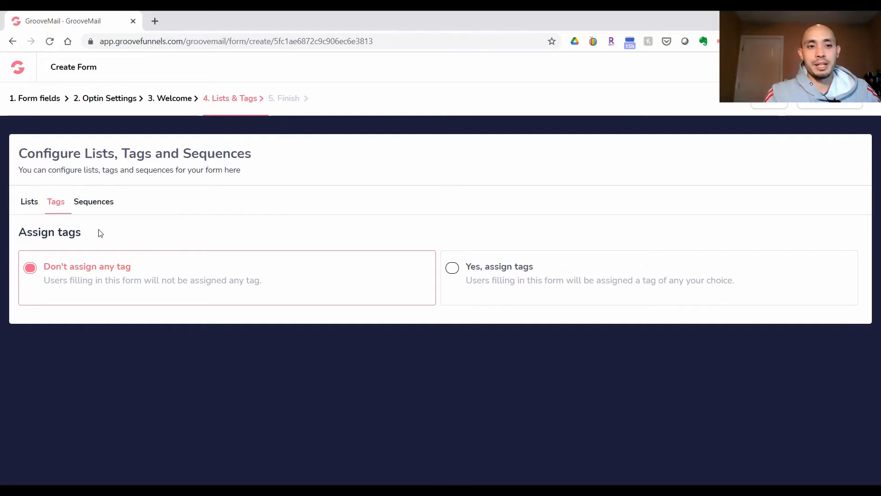
pyautogui.click(103, 209)
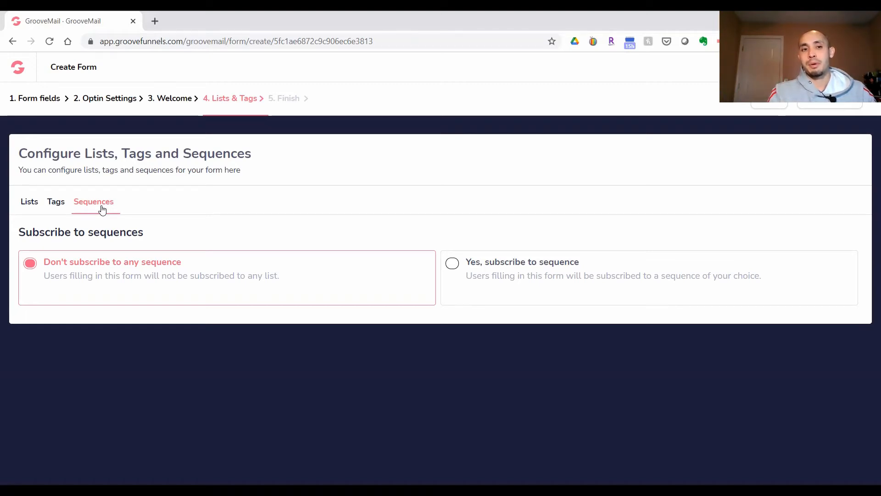
pyautogui.click(26, 207)
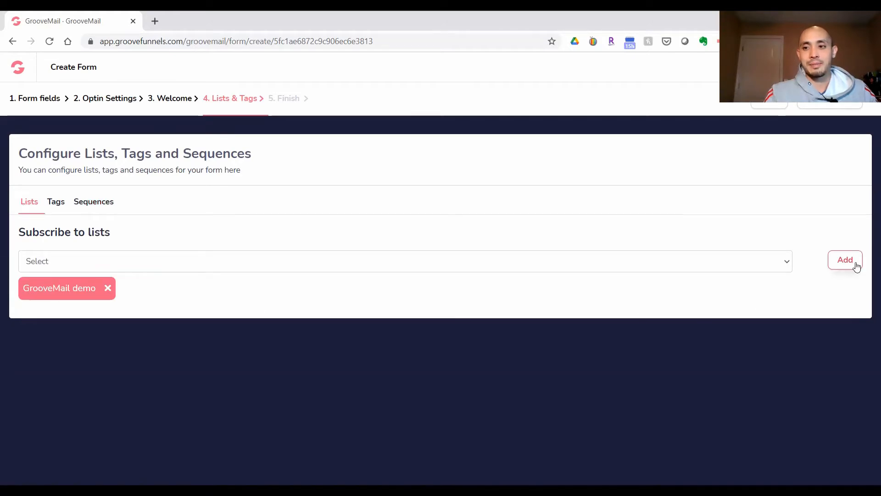
pyautogui.click(841, 108)
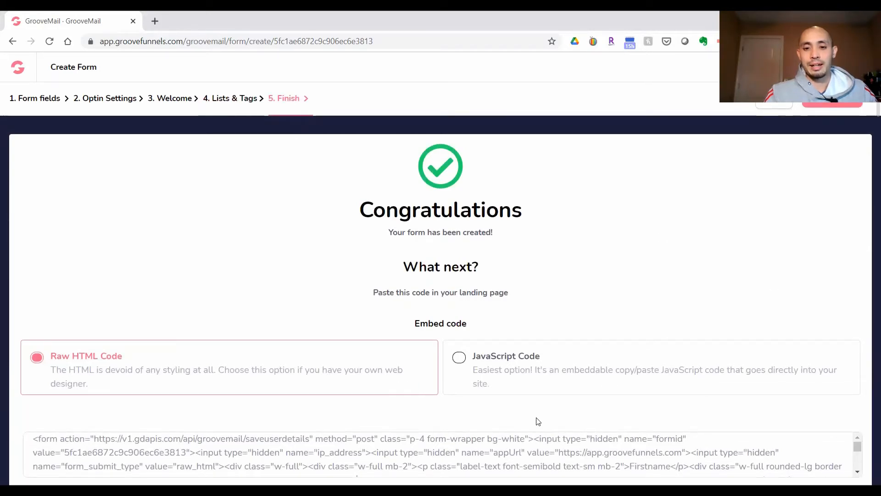
# - Copy the form's entire Raw HTML embed code and finish the form
pyautogui.scroll(-1, 243, 384)
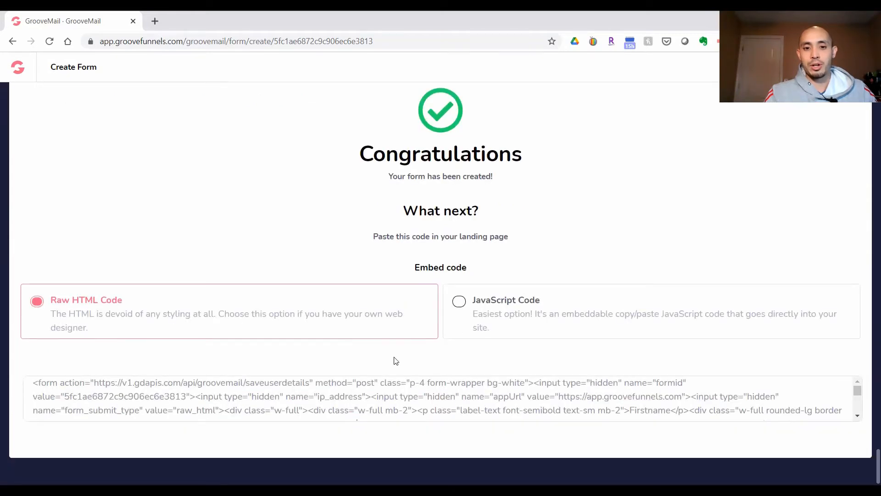
pyautogui.doubleClick(289, 384)
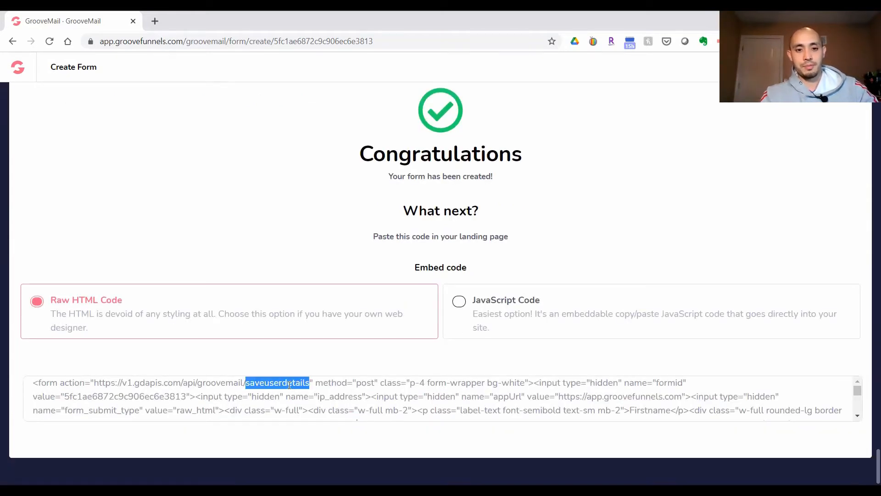
pyautogui.click(55, 391)
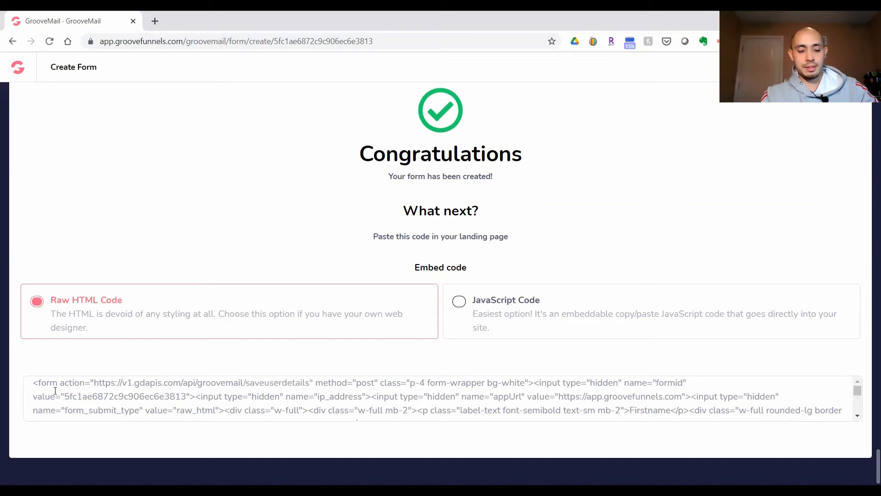
pyautogui.hotkey('ctrl', 'a')
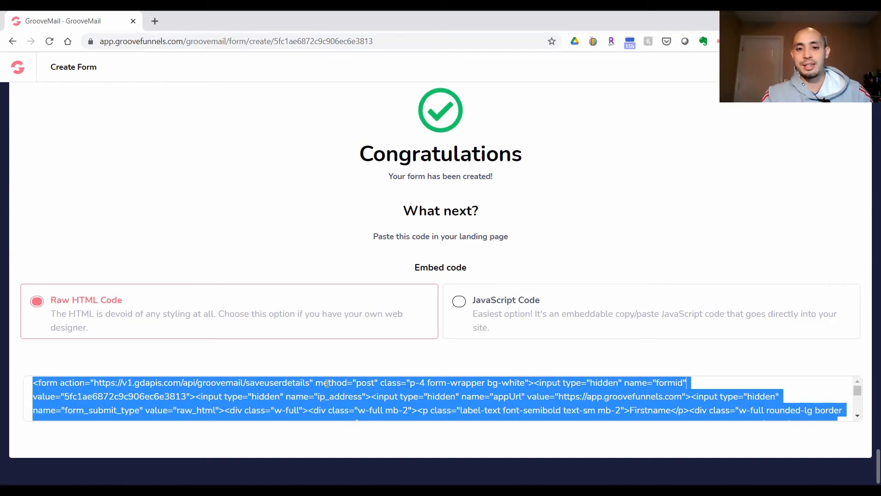
pyautogui.scroll(1, 535, 334)
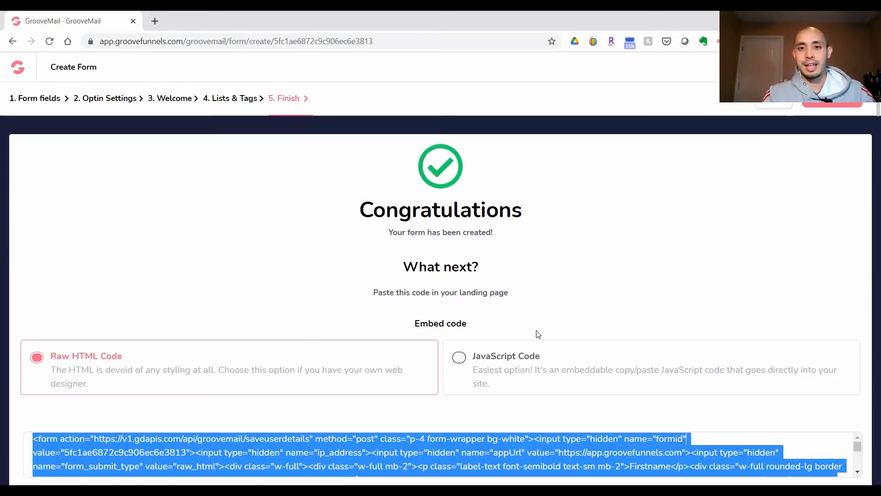
pyautogui.click(829, 106)
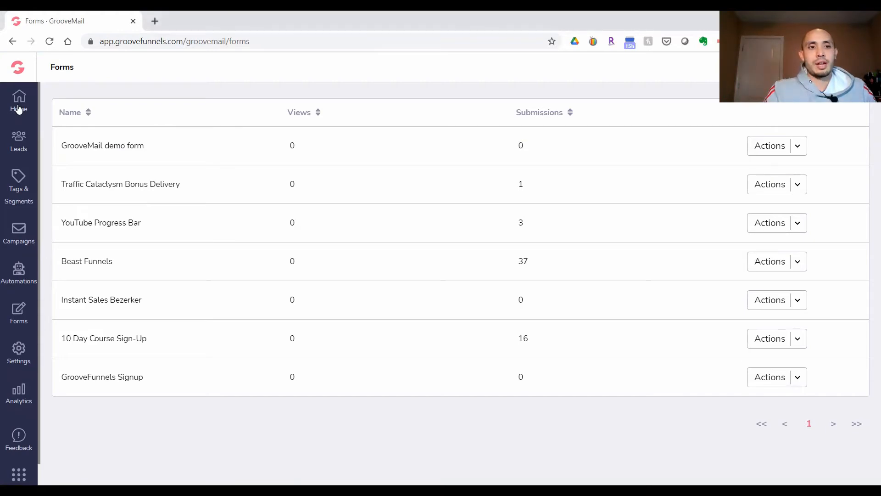
# - Go to the sites manager, start a new site, and browse the single-page landing page templates
pyautogui.click(15, 79)
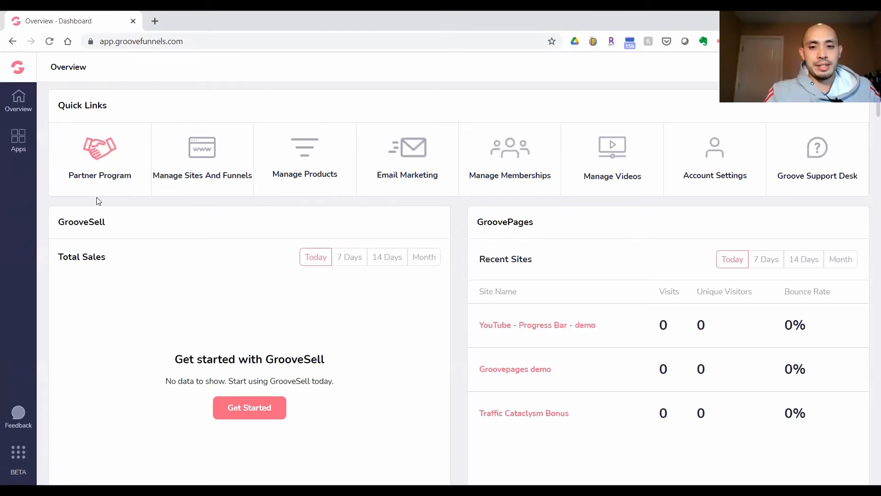
pyautogui.click(203, 163)
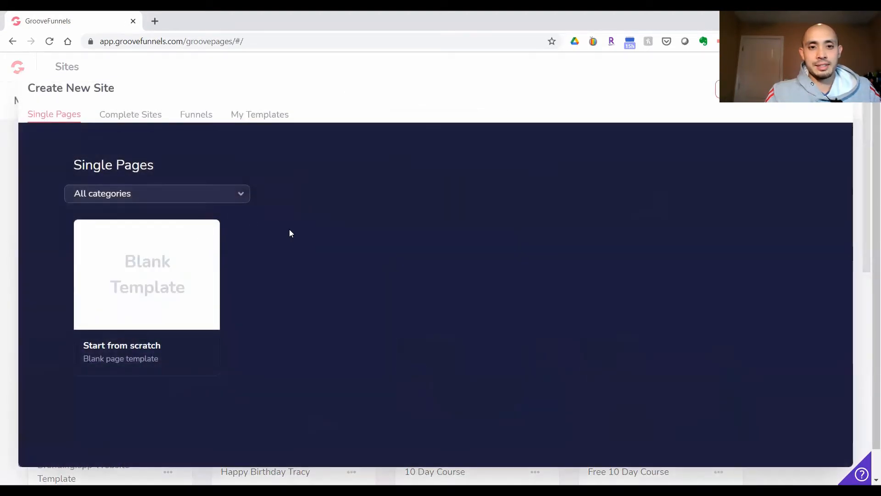
pyautogui.click(226, 195)
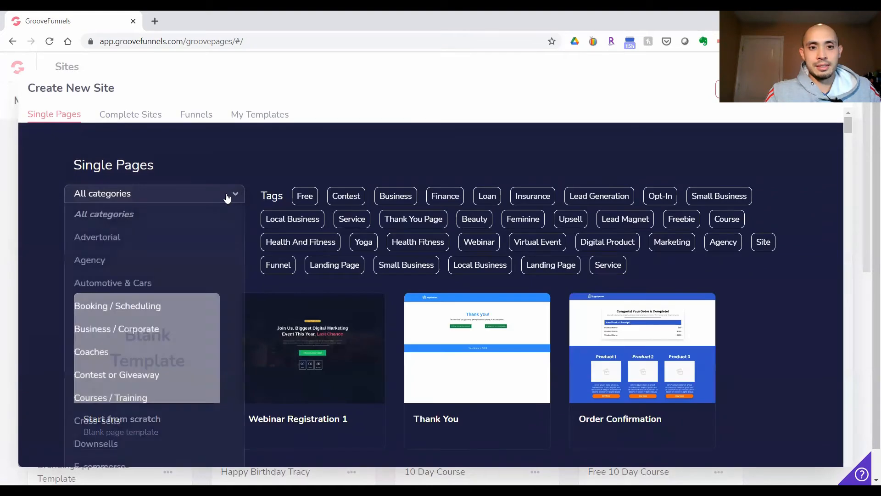
pyautogui.click(305, 195)
pyautogui.click(335, 265)
pyautogui.scroll(-1, 333, 266)
pyautogui.scroll(-1, 332, 265)
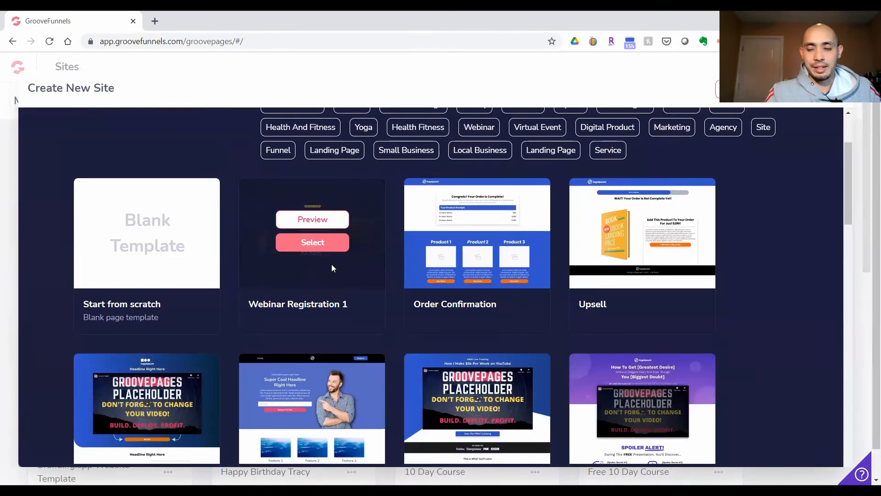
pyautogui.scroll(-1, 332, 265)
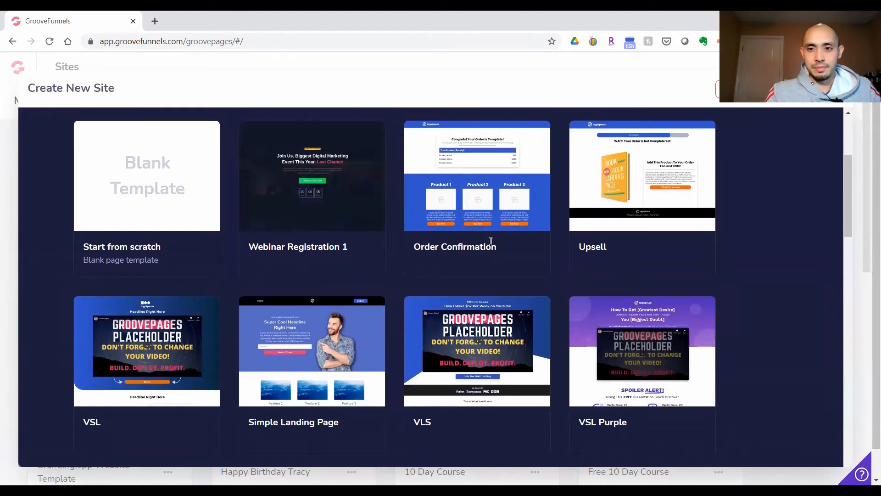
pyautogui.scroll(-4, 458, 260)
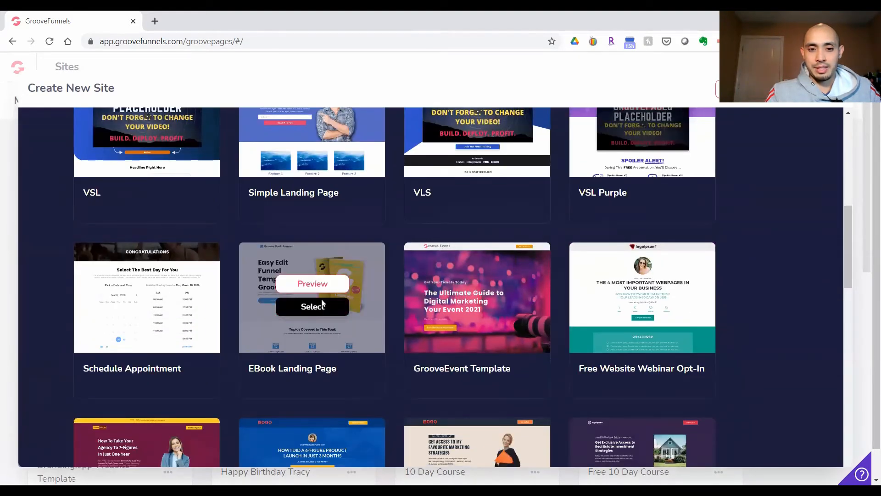
# - Choose the EBook Landing Page template and create the site with the name "GrooveMail demo"
pyautogui.click(330, 306)
pyautogui.click(363, 282)
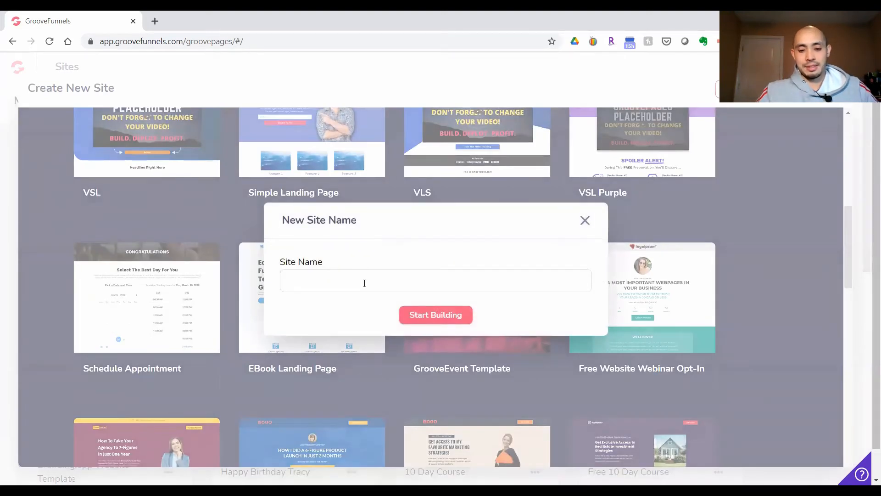
pyautogui.write('ove ')
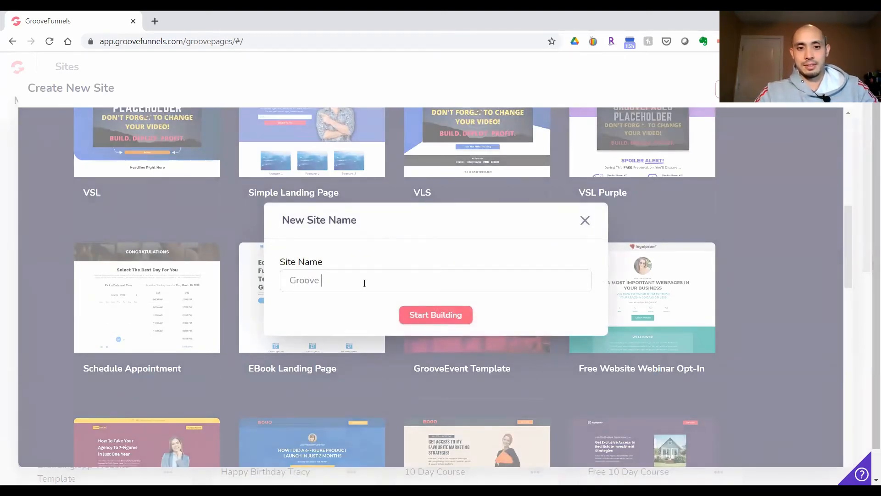
pyautogui.write('Mail demo')
pyautogui.click(425, 315)
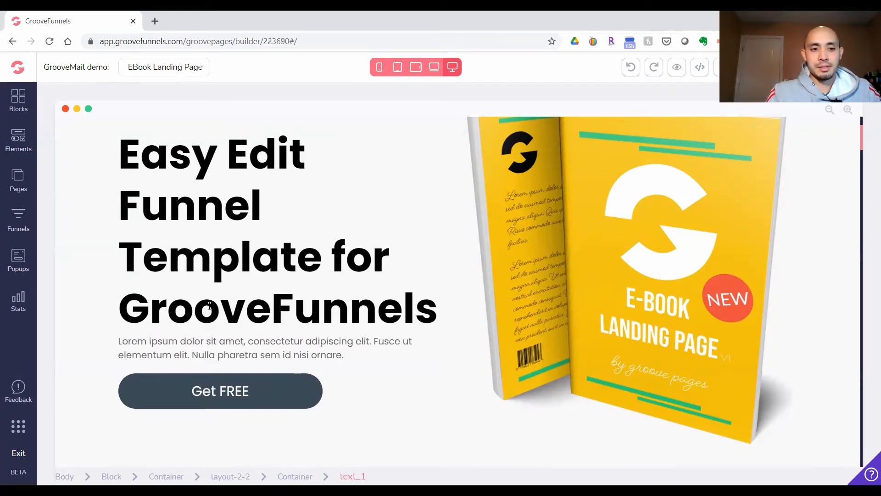
# - Delete the "Get FREE" button below the intro text in the page's hero section
pyautogui.click(149, 388)
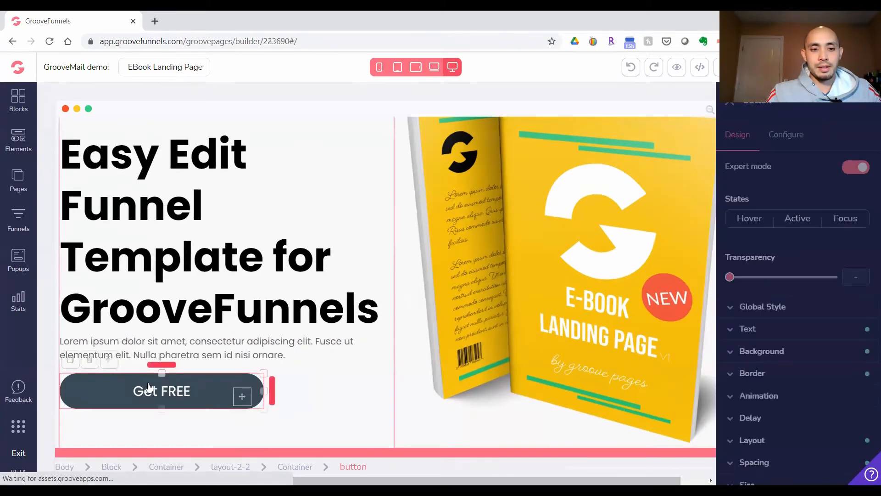
pyautogui.click(90, 362)
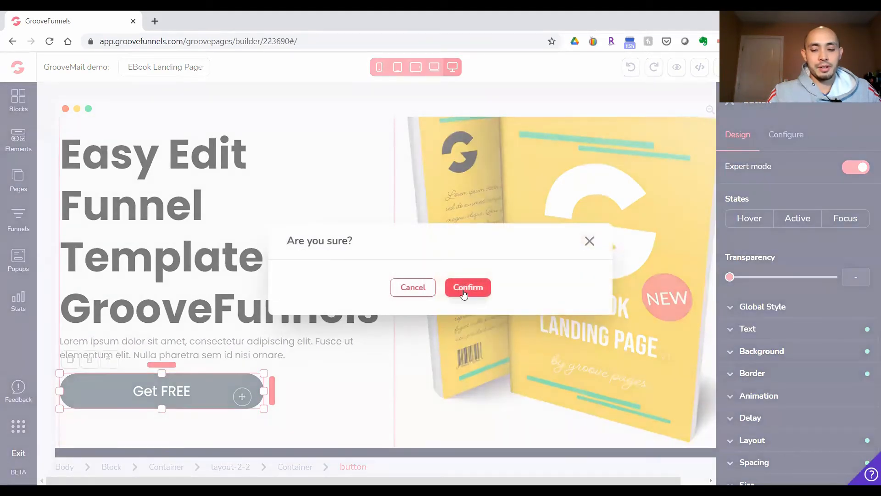
pyautogui.click(463, 293)
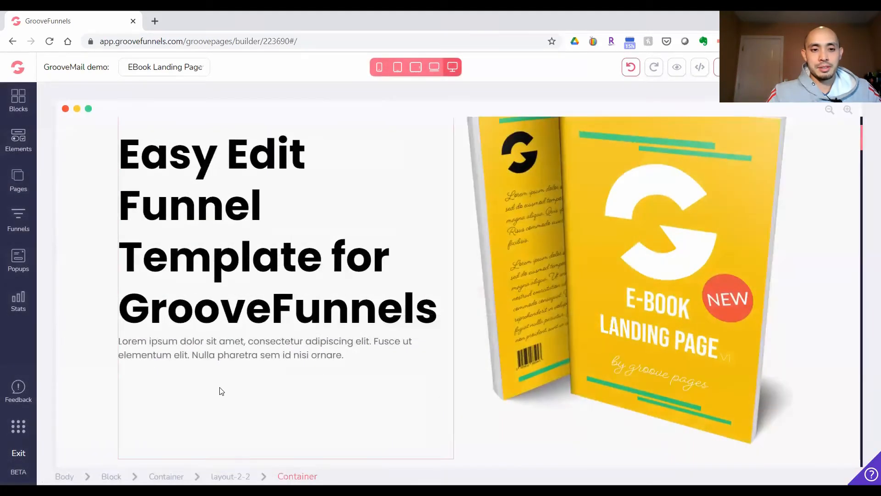
# - Add an empty Container element below the hero section's intro text
pyautogui.click(175, 385)
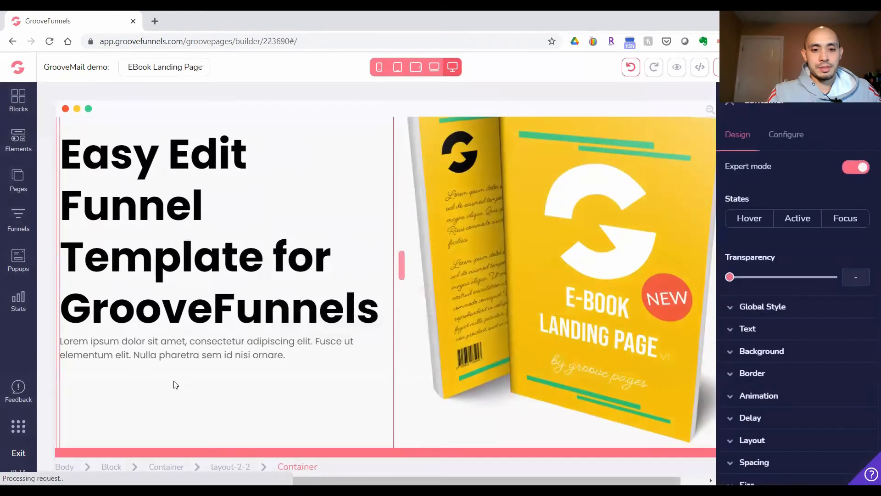
pyautogui.click(17, 140)
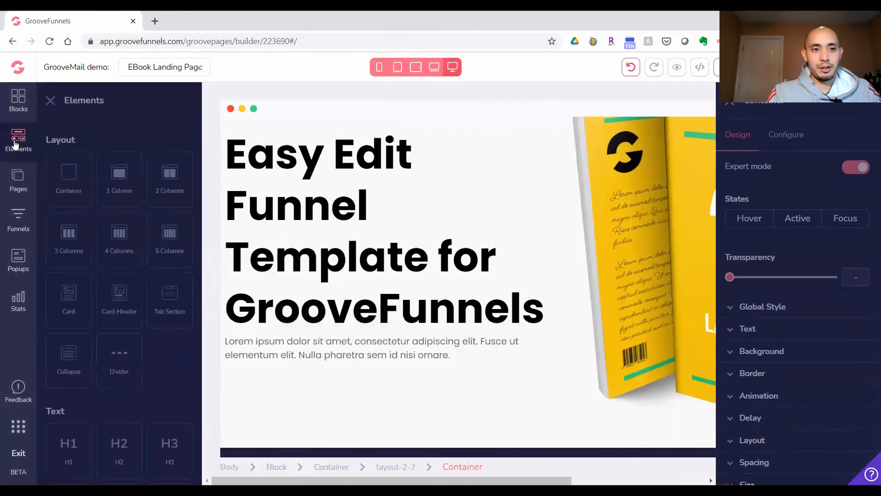
pyautogui.moveTo(73, 177); pyautogui.dragTo(298, 399)
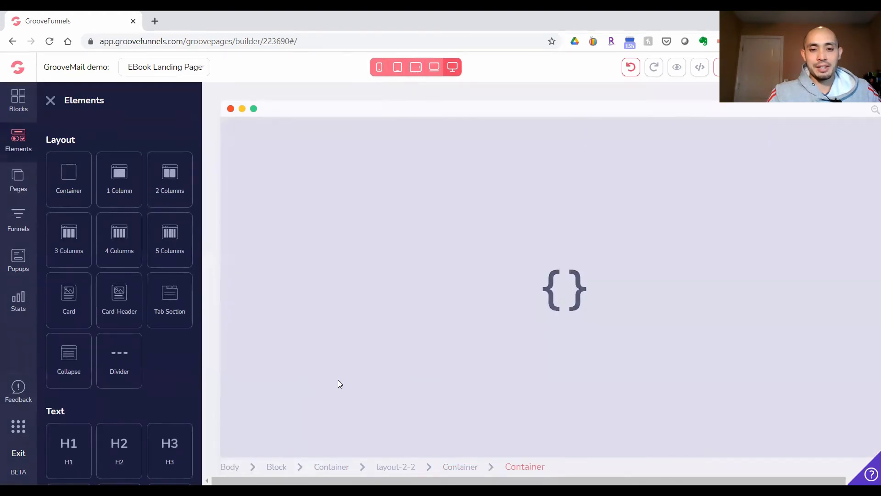
# - Place a Code Embed element inside the empty container
pyautogui.scroll(-10, 136, 338)
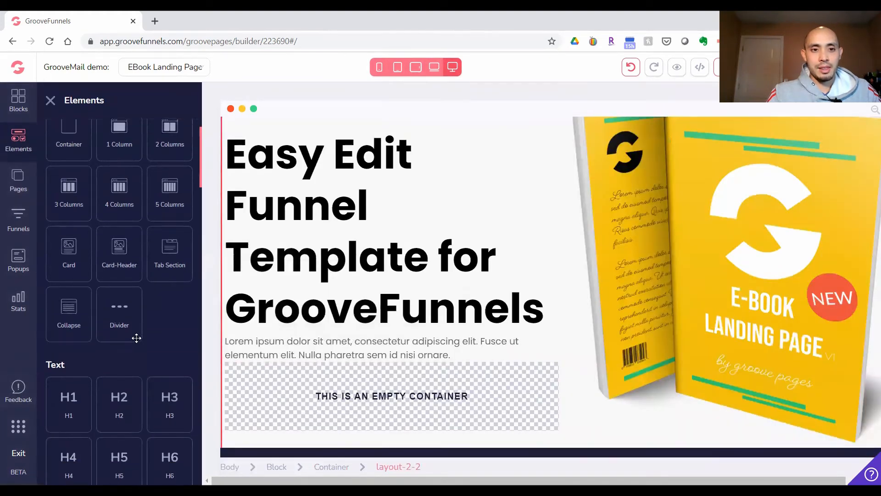
pyautogui.scroll(-10, 137, 338)
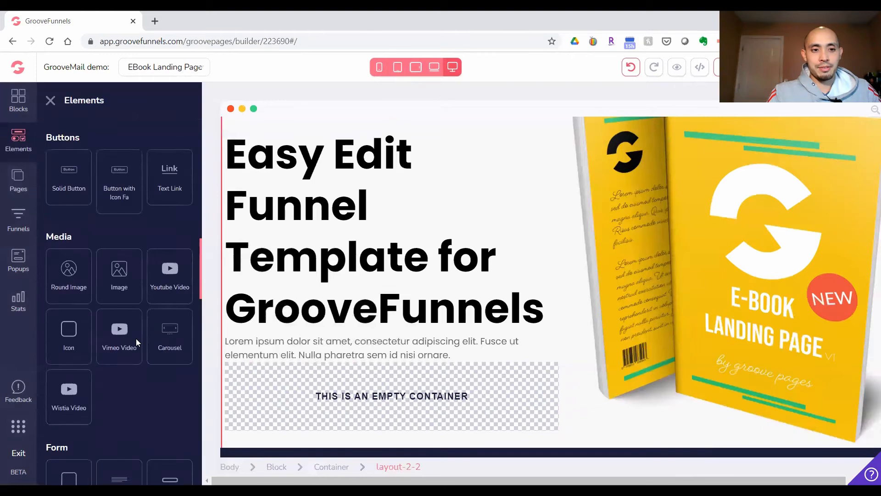
pyautogui.scroll(-4, 136, 337)
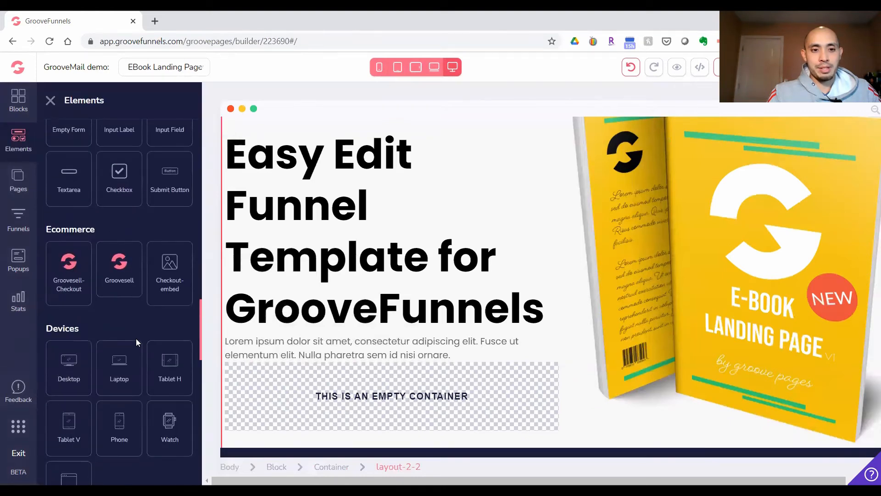
pyautogui.scroll(-2, 135, 338)
pyautogui.scroll(-5, 135, 337)
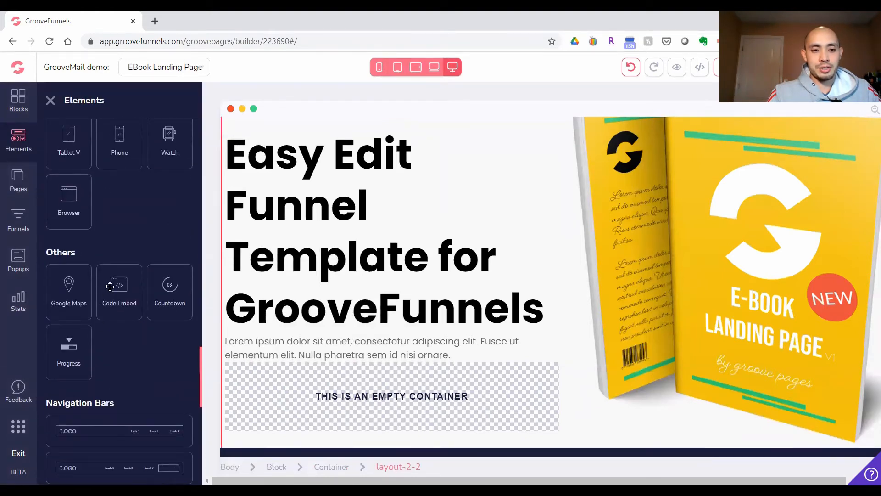
pyautogui.moveTo(109, 287); pyautogui.dragTo(335, 407)
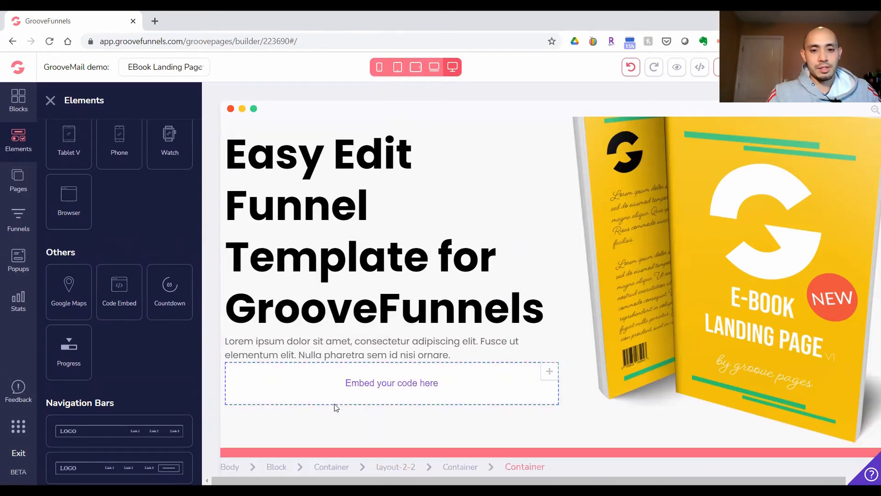
# - Paste the copied form HTML into the embed element's source code and save the code
pyautogui.click(345, 379)
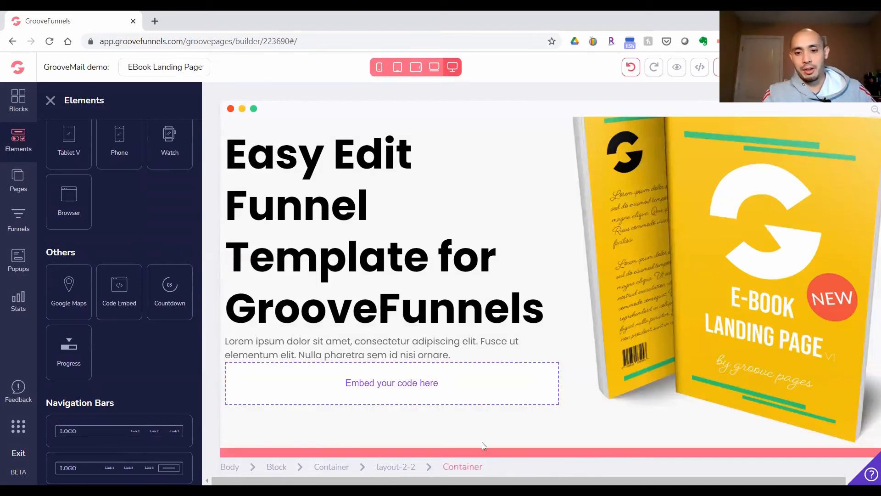
pyautogui.click(481, 401)
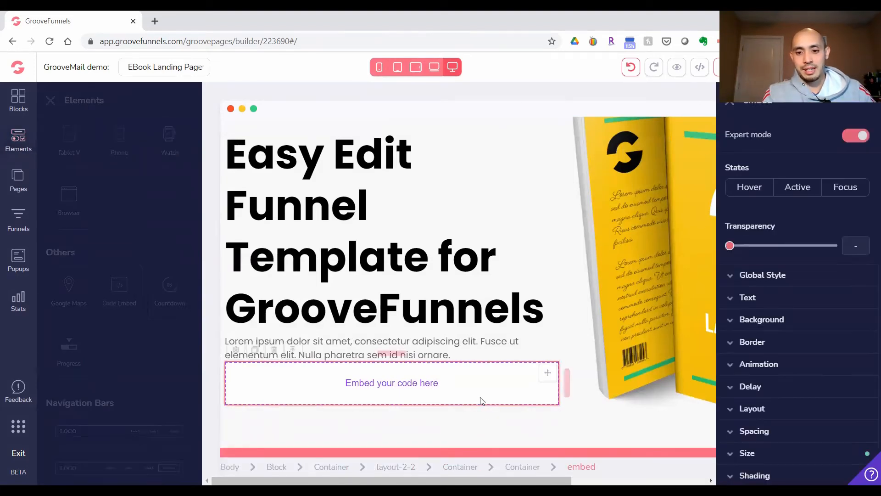
pyautogui.press('ctrl')
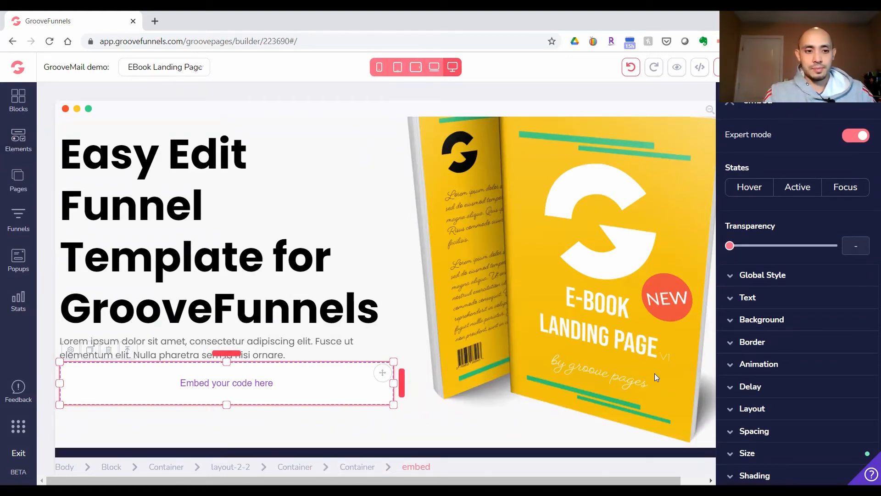
pyautogui.click(69, 354)
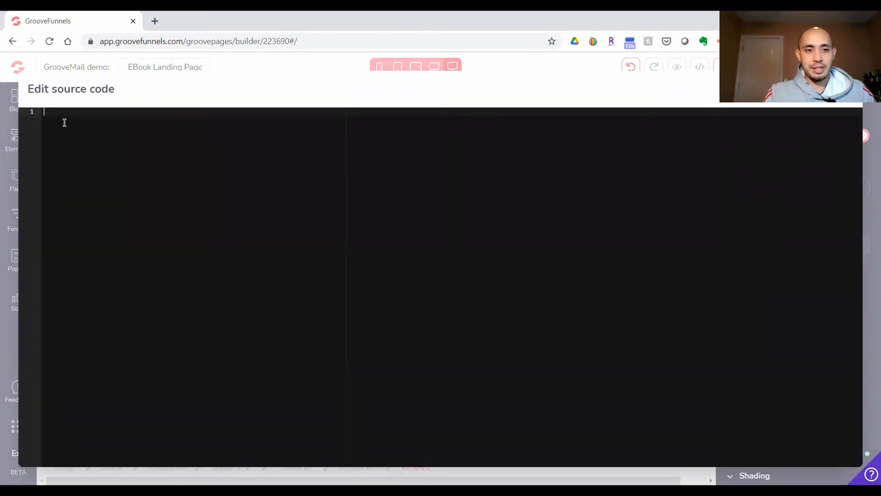
pyautogui.hotkey('ctrl', 'v')
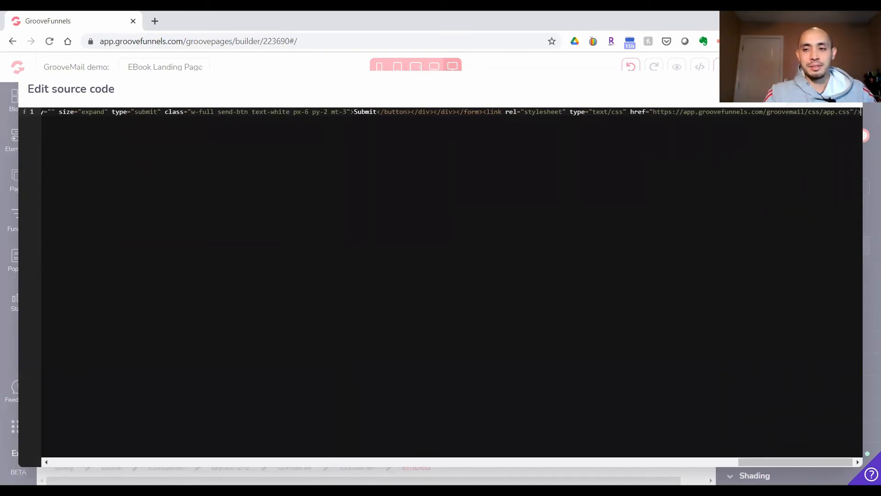
pyautogui.click(839, 89)
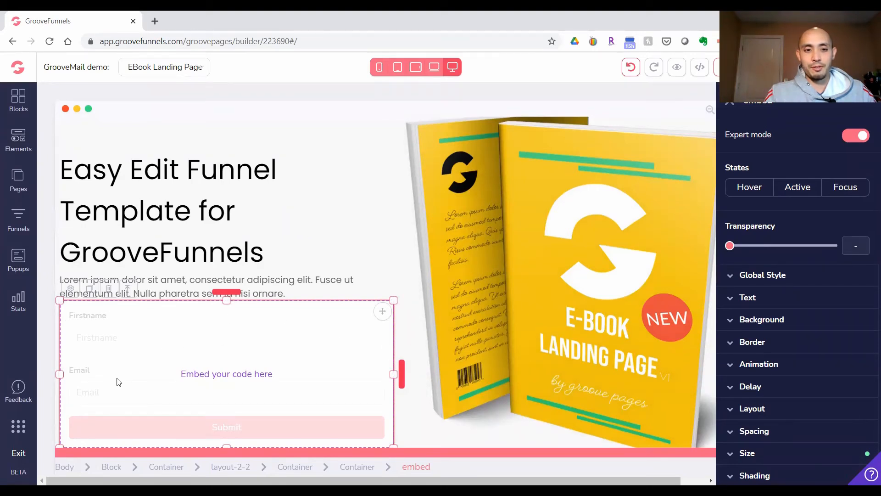
# - Save the page with the embedded form and open the site's publishing settings
pyautogui.click(138, 354)
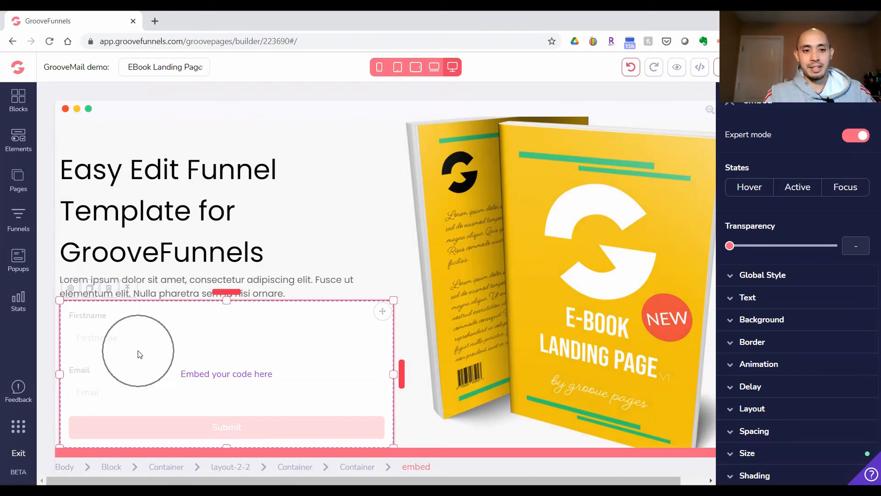
pyautogui.scroll(-1, 138, 354)
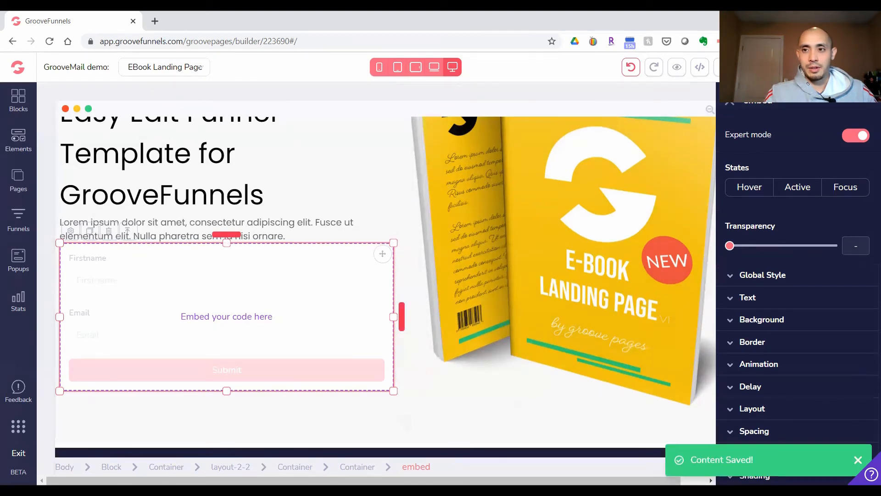
pyautogui.click(844, 67)
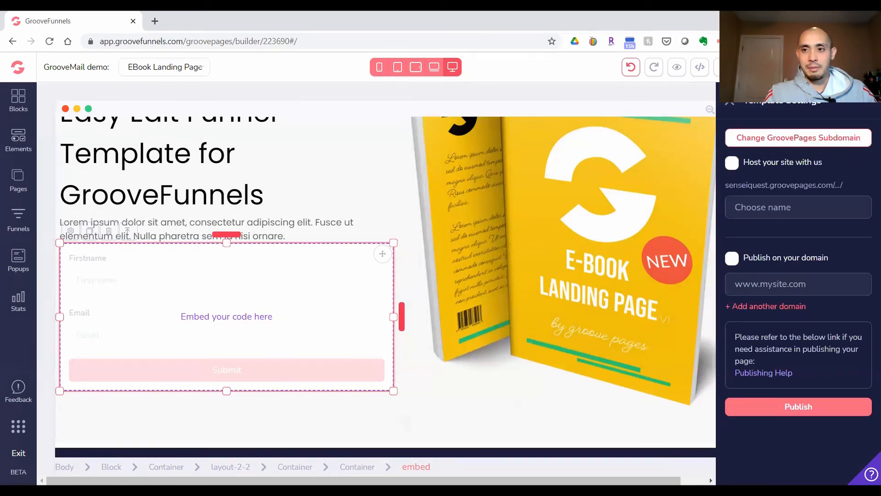
# - Publish the site on GroovePages hosting under the name GrooveMail-Demo
pyautogui.click(734, 168)
pyautogui.click(759, 208)
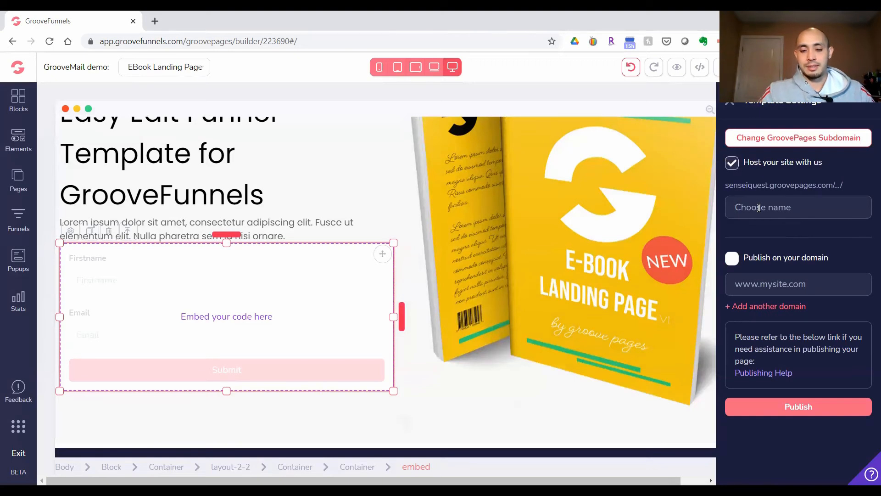
pyautogui.write('Groo')
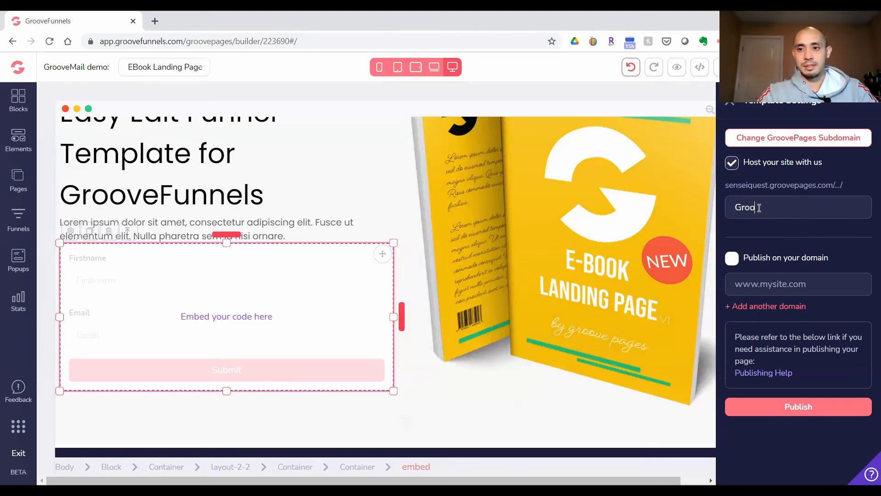
pyautogui.write('veMail')
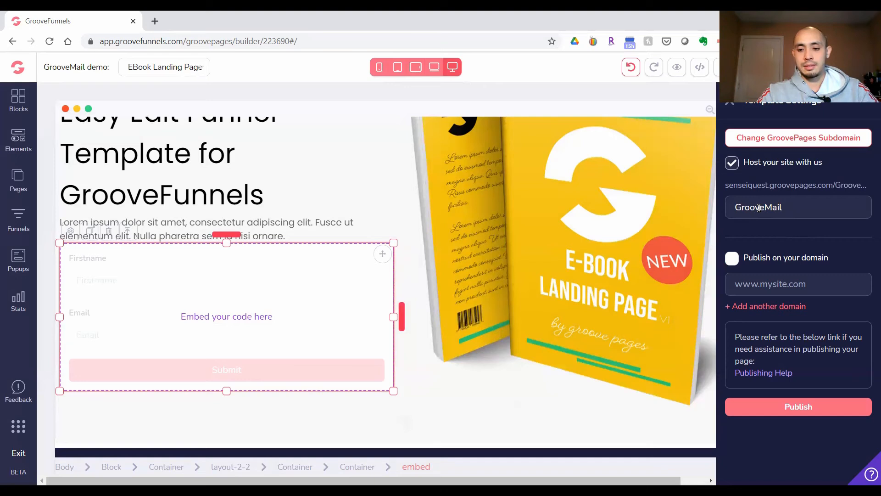
pyautogui.write('-Demo')
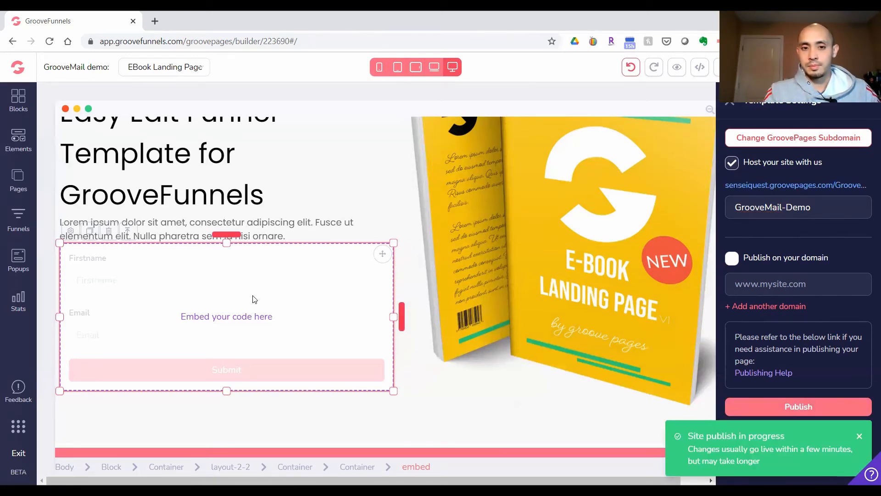
# - Open the published landing page and submit its opt-in form with the first name test and a test email address
pyautogui.click(815, 186)
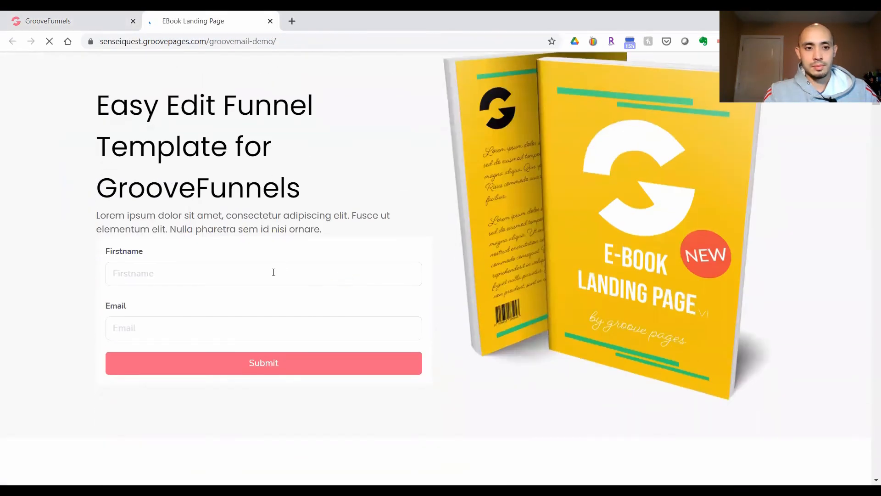
pyautogui.click(270, 275)
pyautogui.write('test')
pyautogui.press('Tab')
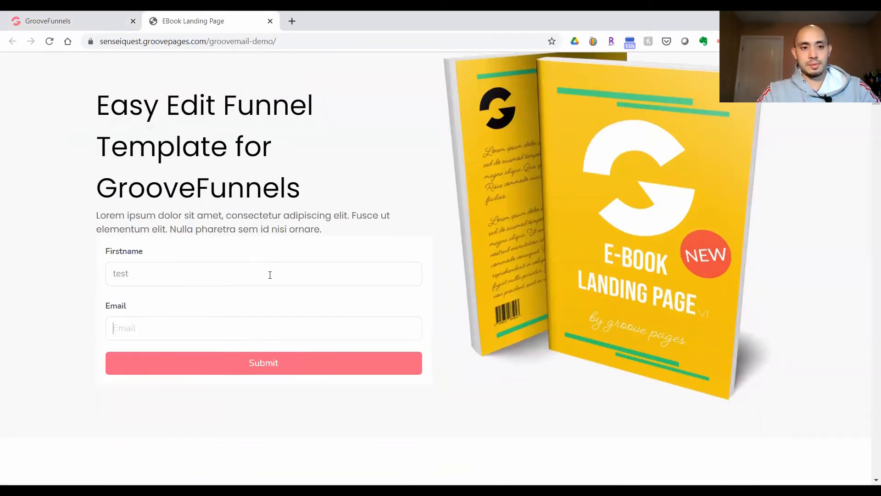
pyautogui.write('test')
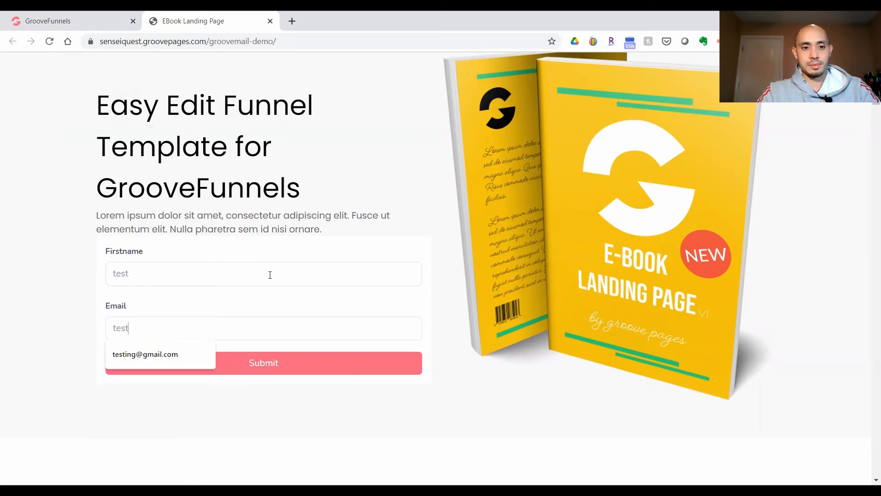
pyautogui.click(172, 355)
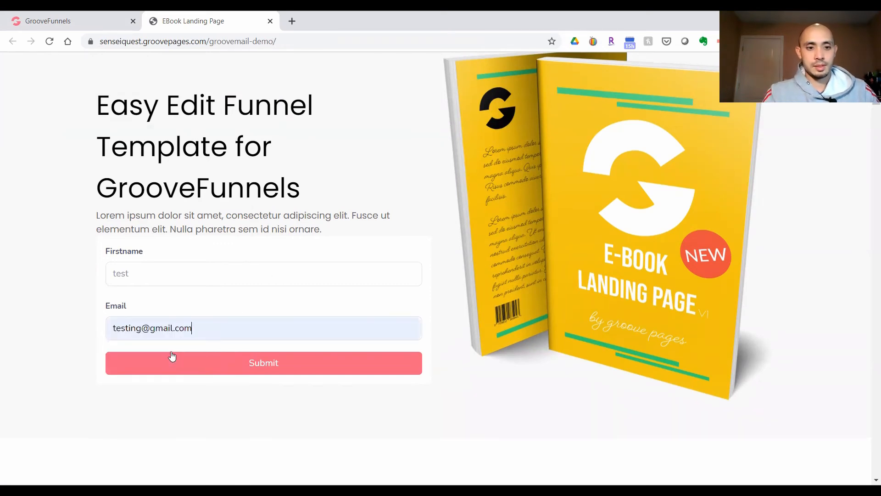
pyautogui.click(256, 367)
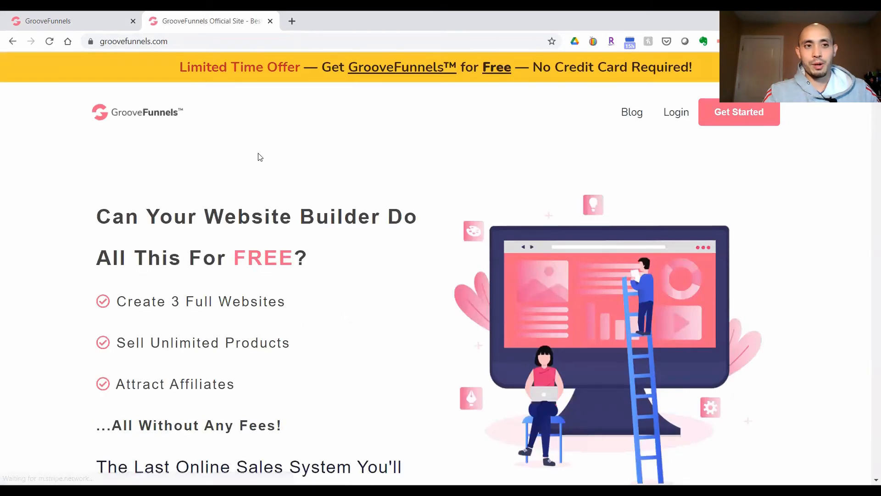
# - Return to GrooveMail and check the details of the lead captured by the test submission
pyautogui.click(103, 28)
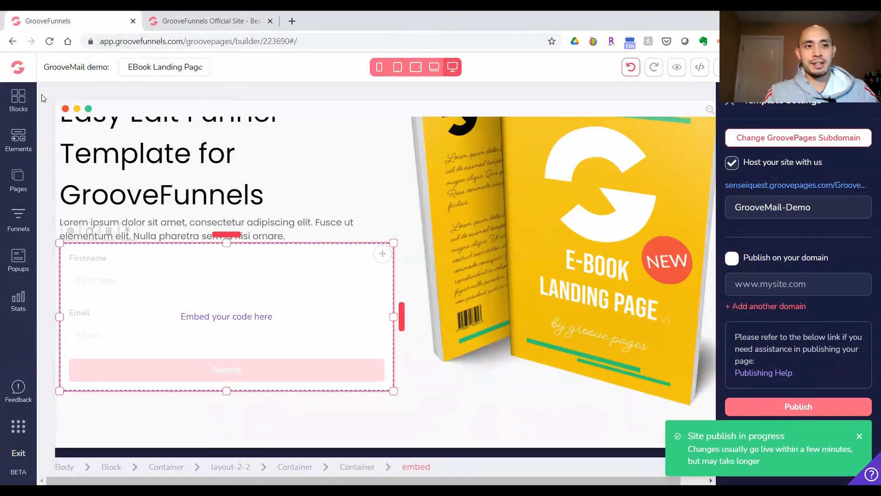
pyautogui.click(22, 71)
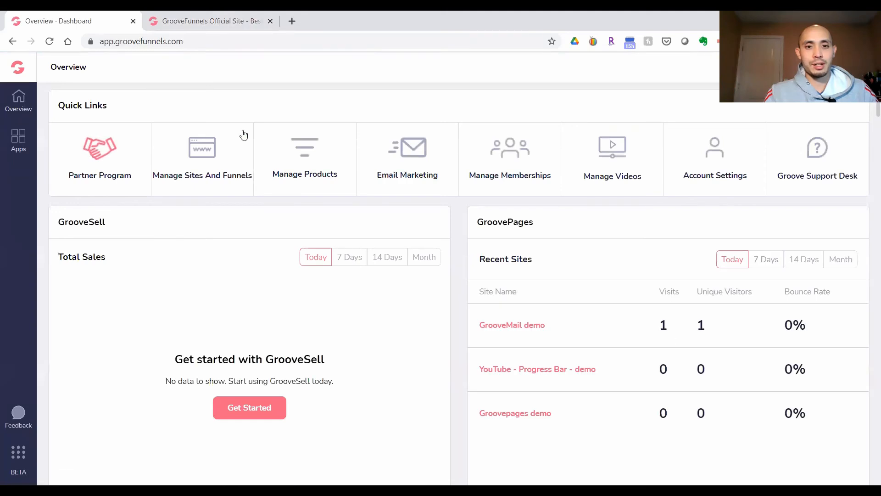
pyautogui.click(406, 159)
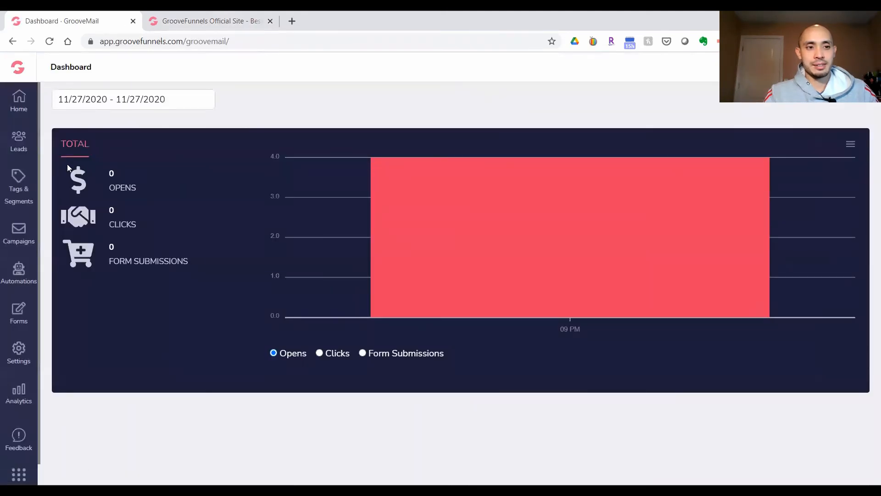
pyautogui.click(21, 145)
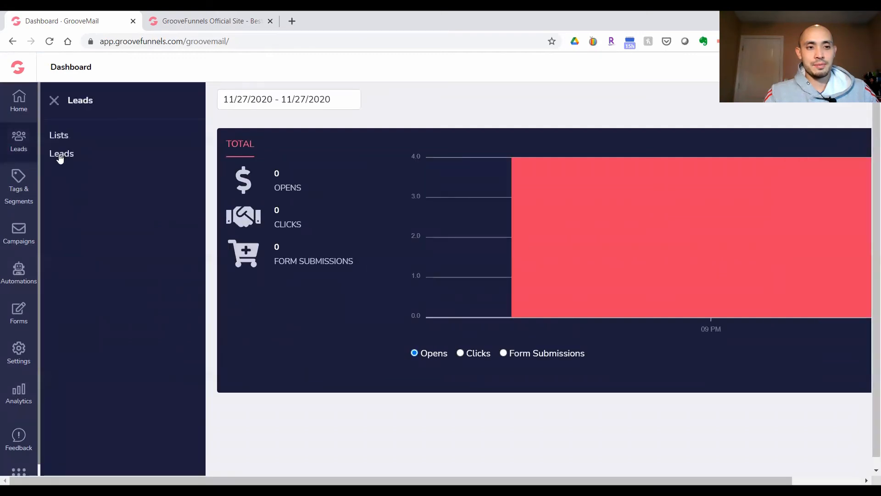
pyautogui.click(59, 155)
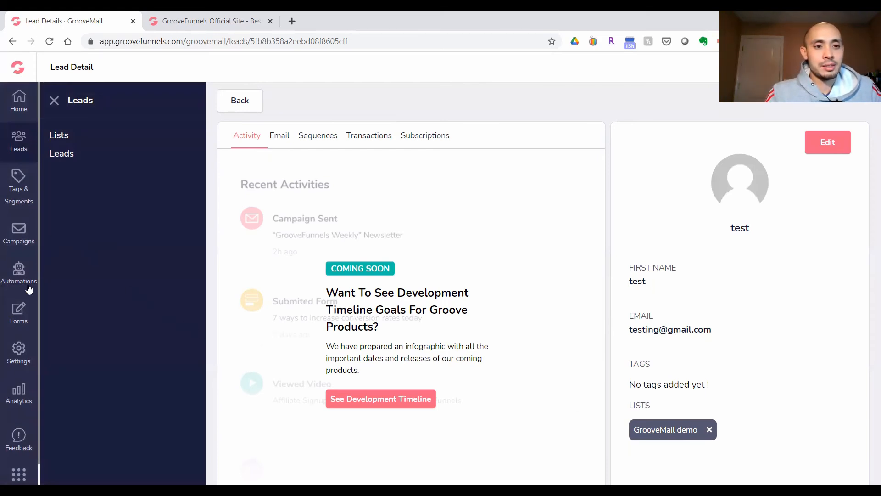
# - Copy the raw HTML embed code of the GrooveMail demo form from the forms list
pyautogui.click(26, 311)
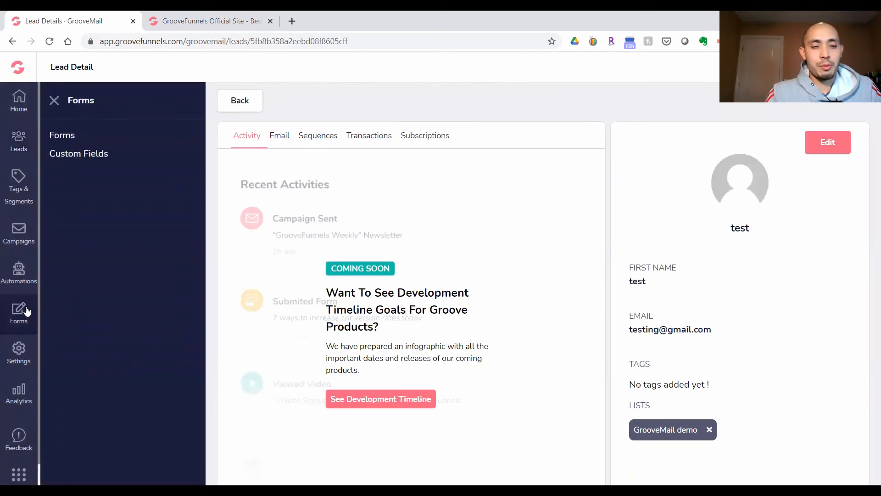
pyautogui.click(72, 137)
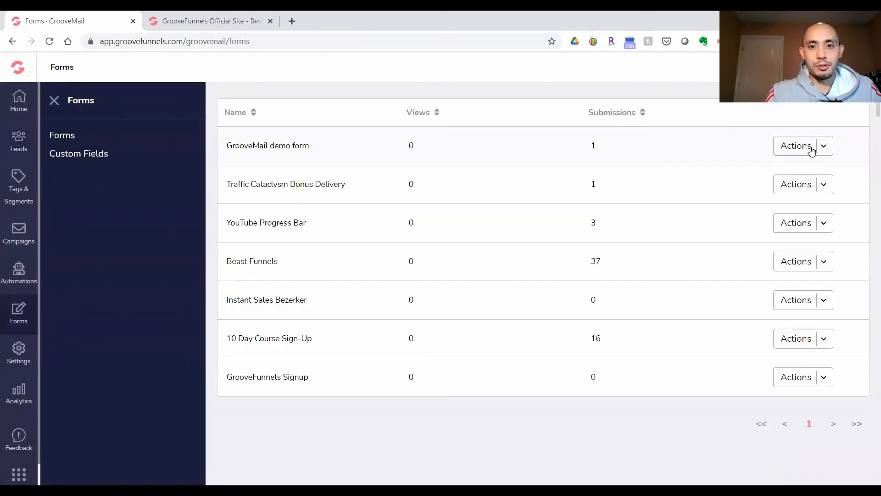
pyautogui.click(825, 153)
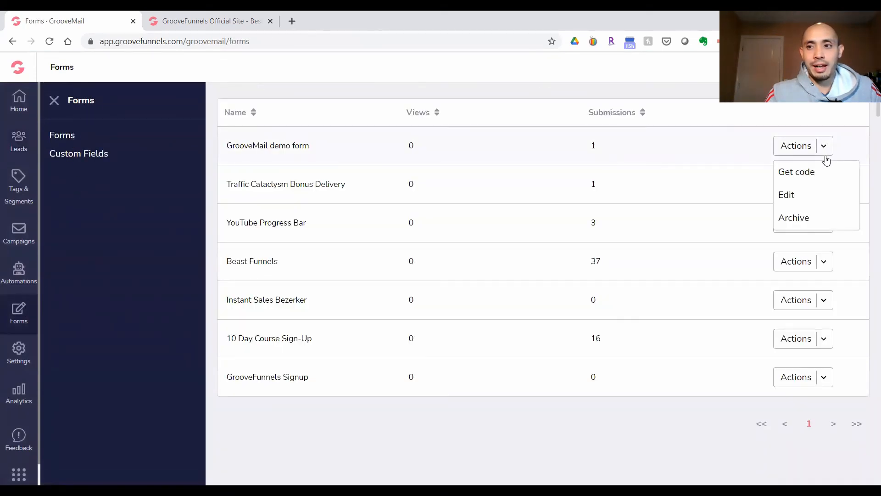
pyautogui.click(795, 174)
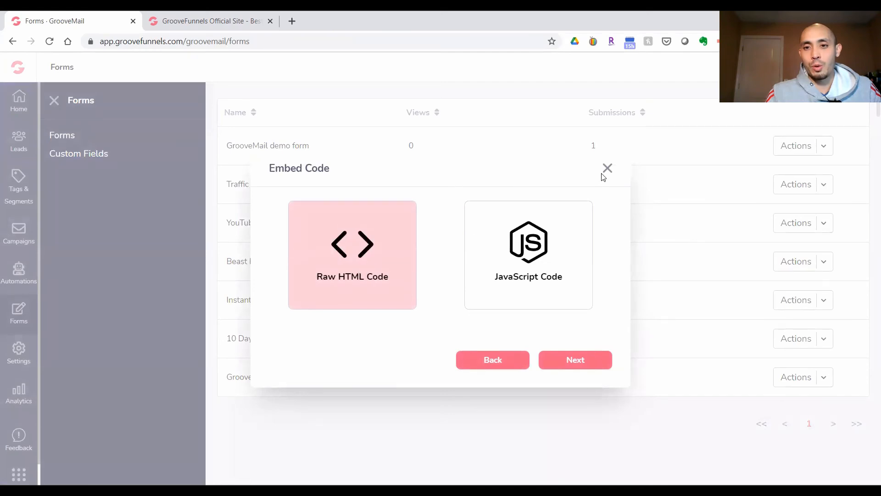
pyautogui.click(595, 361)
pyautogui.click(434, 291)
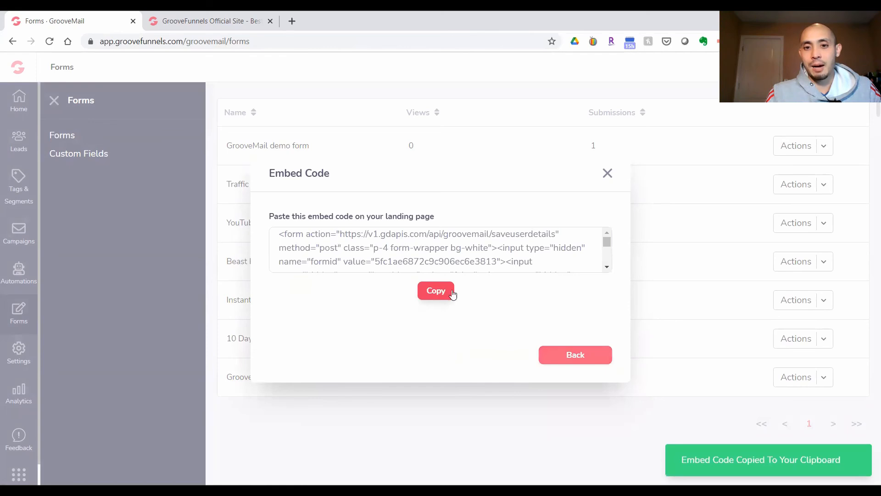
pyautogui.click(605, 176)
# - Open the GrooveMail demo form for editing and review its form fields, opt-in type and success page URL
pyautogui.click(823, 151)
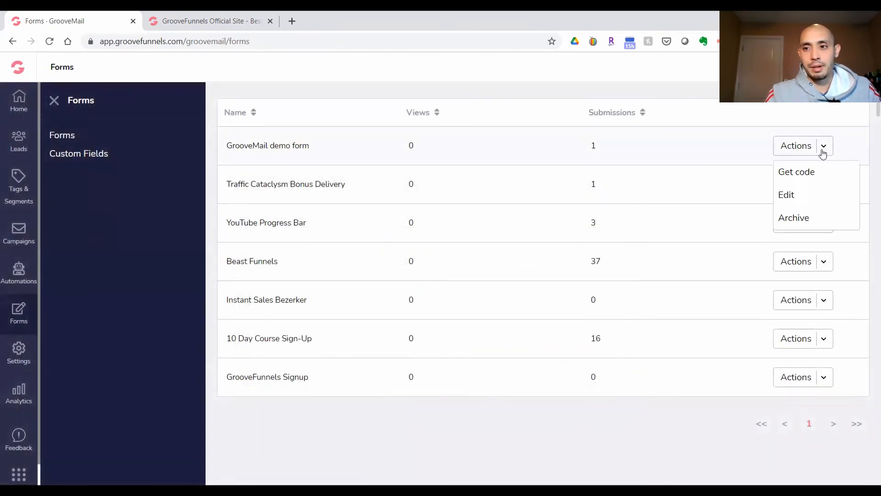
pyautogui.click(793, 195)
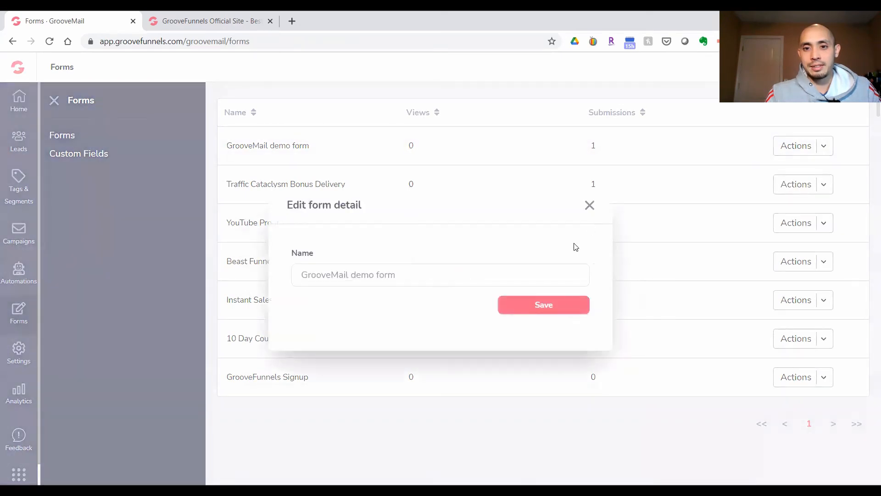
pyautogui.click(549, 299)
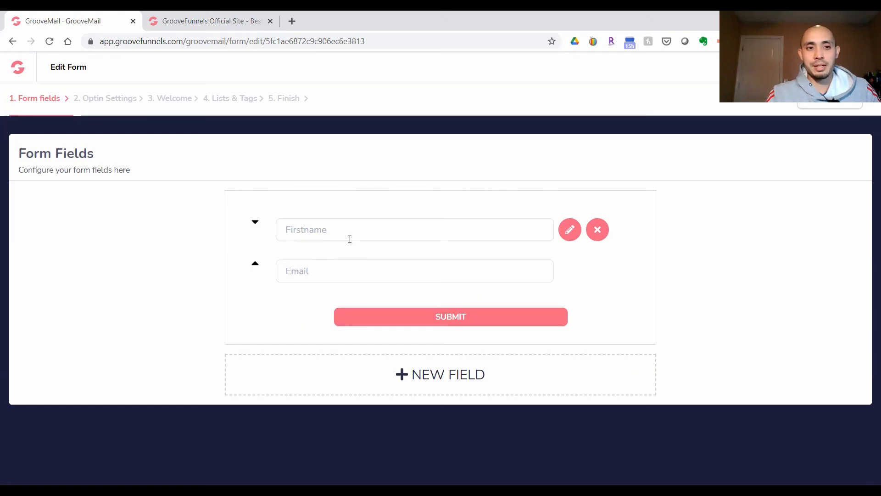
pyautogui.click(829, 107)
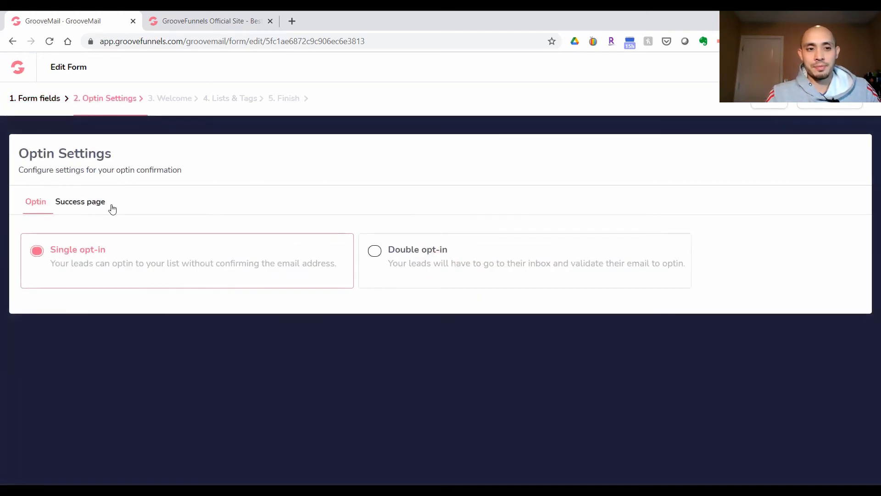
pyautogui.click(111, 207)
pyautogui.moveTo(137, 258); pyautogui.dragTo(7, 267)
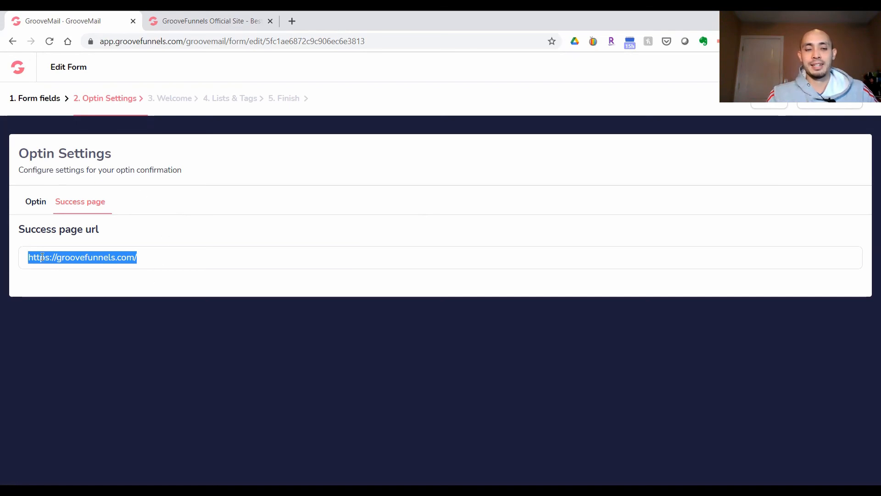
# - Go through the form's welcome, list and tag settings and finish editing the form
pyautogui.click(822, 106)
pyautogui.click(821, 105)
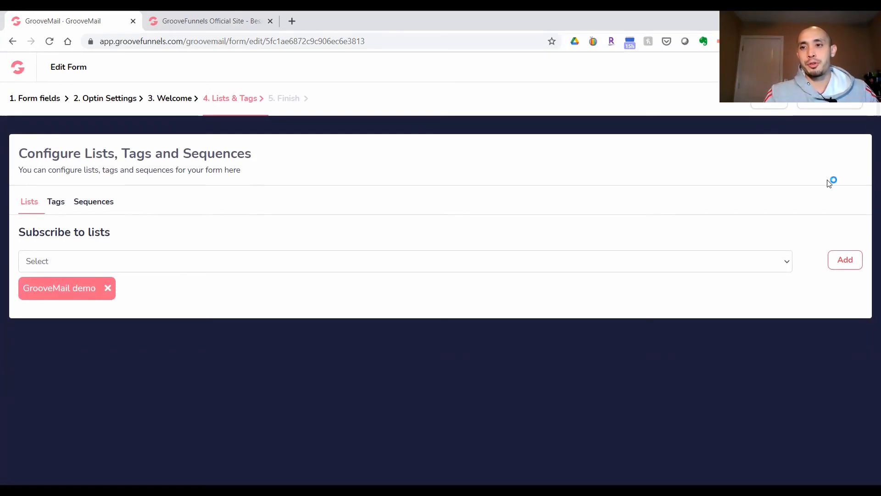
pyautogui.click(846, 100)
pyautogui.click(846, 100)
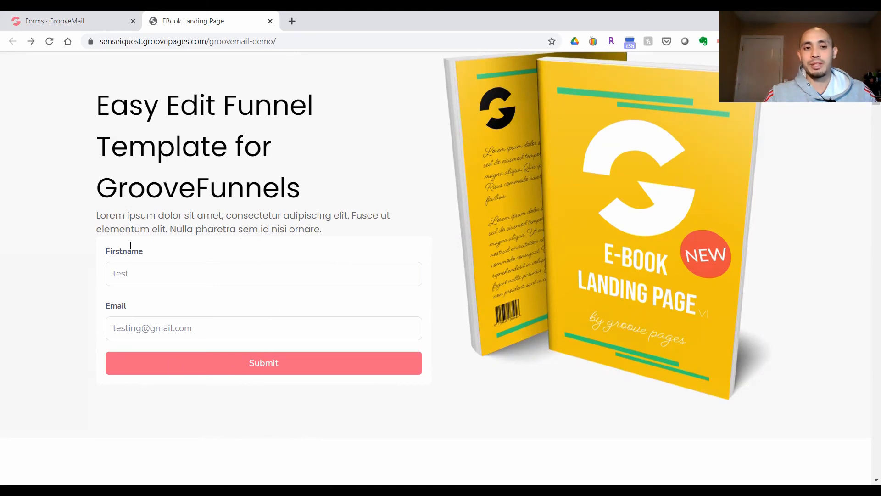
# - Return to the published landing page and activate the first name entry of its opt-in form
pyautogui.click(123, 273)
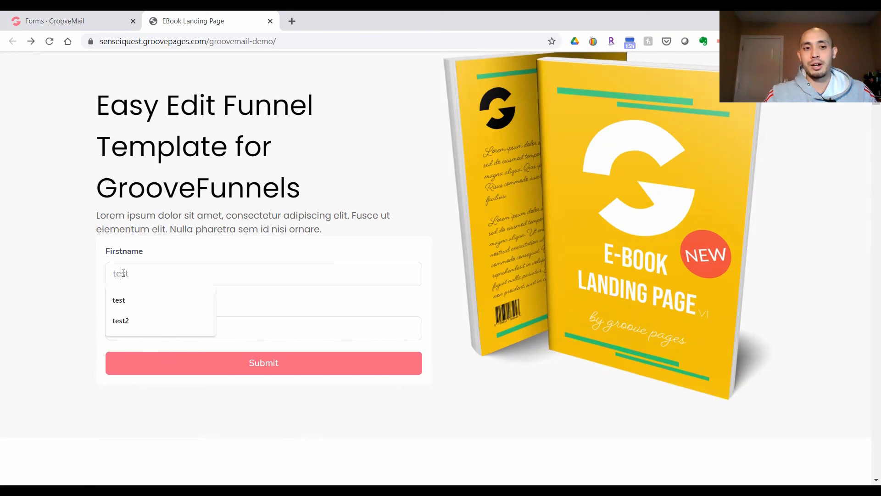